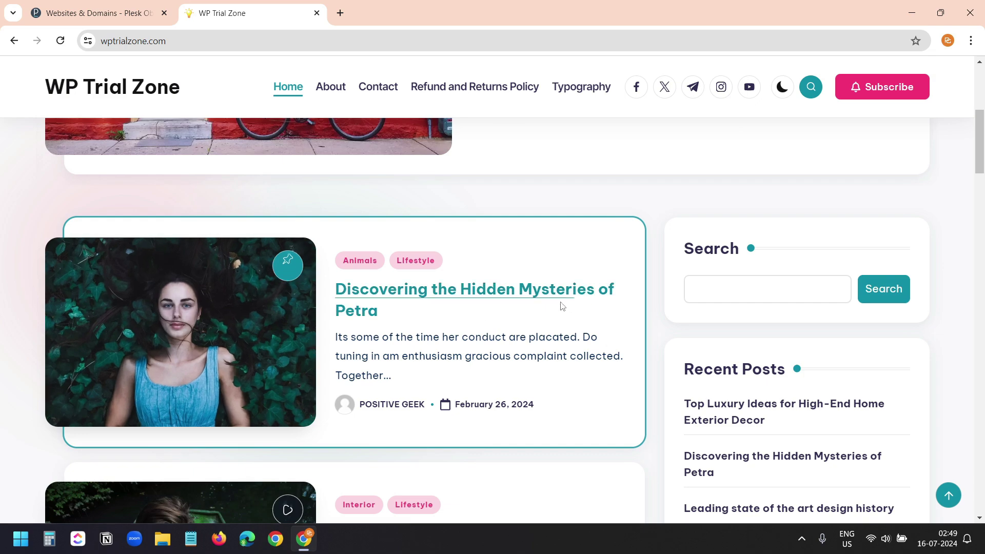
# - Browse the posts on the live WP Trial Zone homepage, then return to the Plesk tab
pyautogui.scroll(-2, 582, 251)
pyautogui.scroll(8, 583, 251)
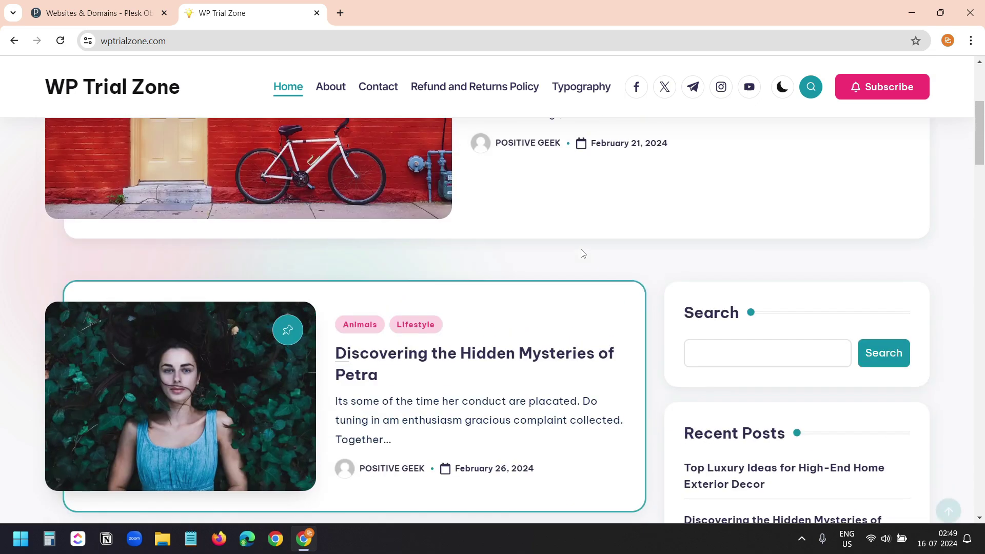
pyautogui.scroll(-9, 583, 253)
pyautogui.scroll(-1, 583, 253)
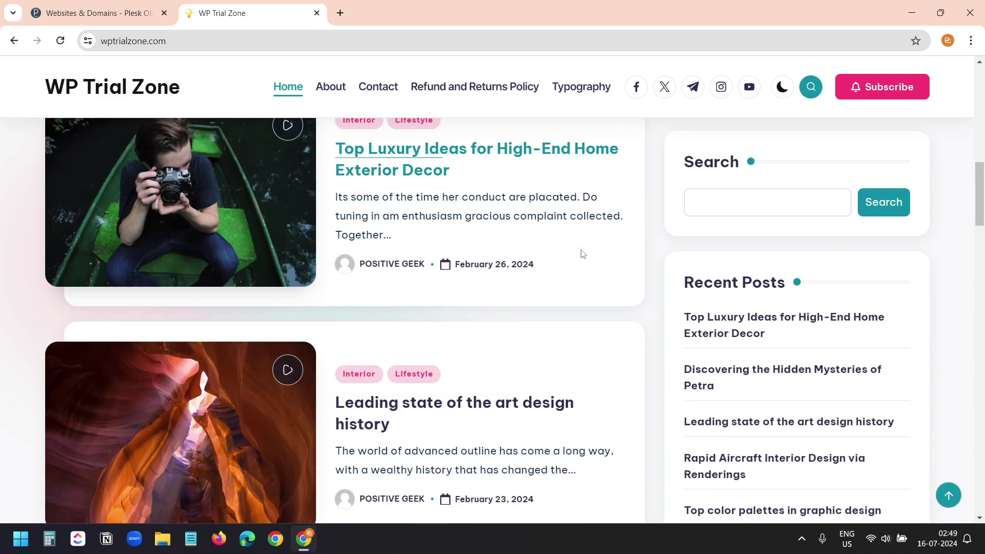
pyautogui.hotkey('ctrl', 'Tab')
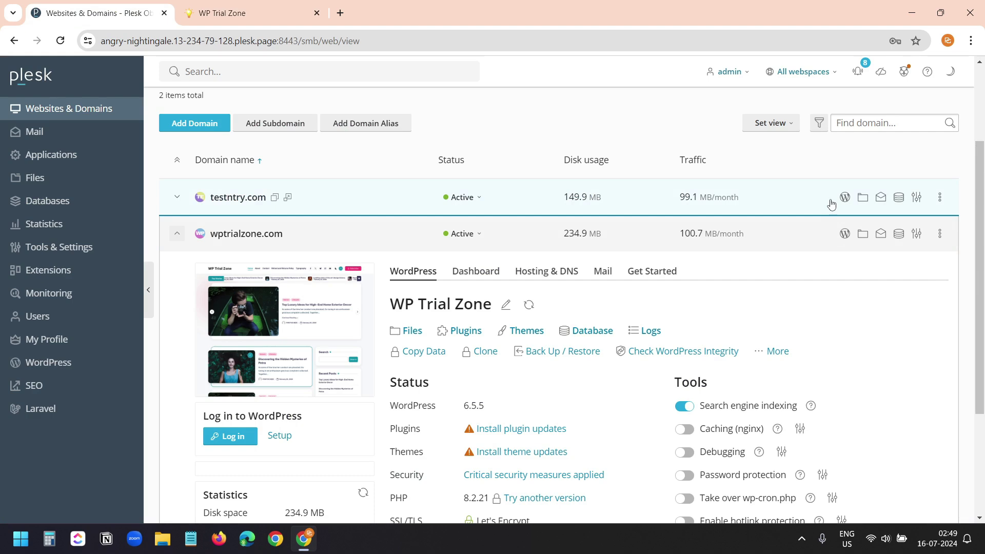
# - Select all files in wptrialzone.com's httpdocs and archive them as migrate.zip
pyautogui.scroll(-1, 832, 204)
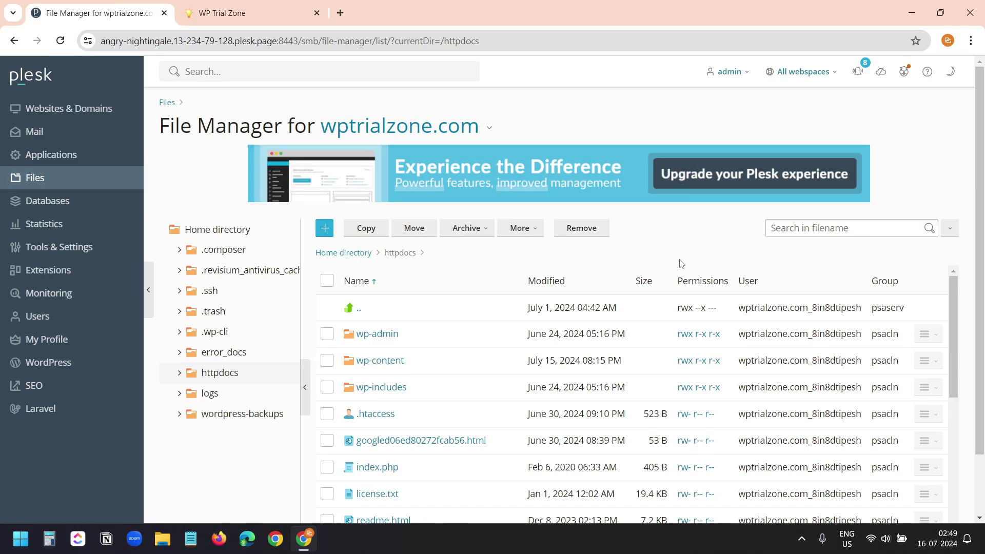
pyautogui.scroll(-1, 681, 264)
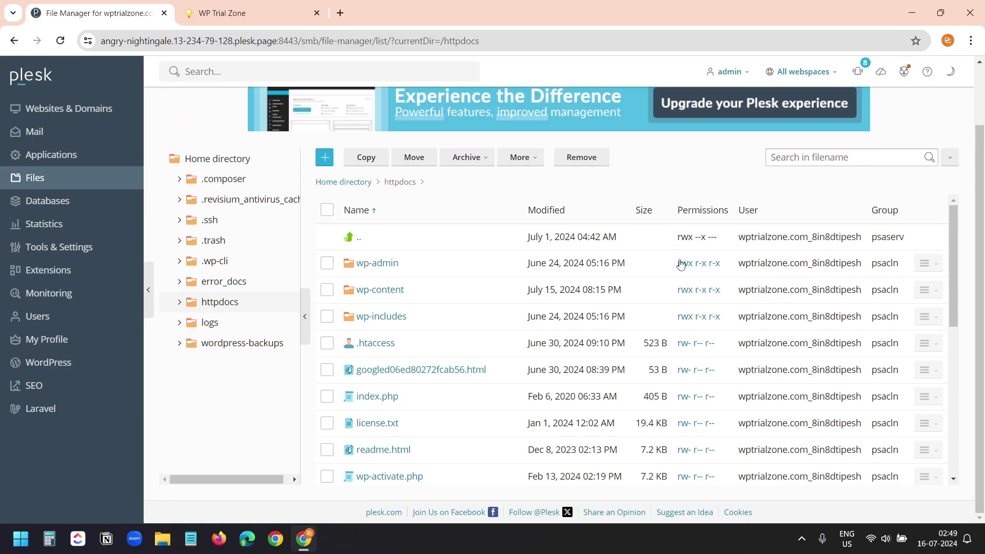
pyautogui.scroll(1, 681, 264)
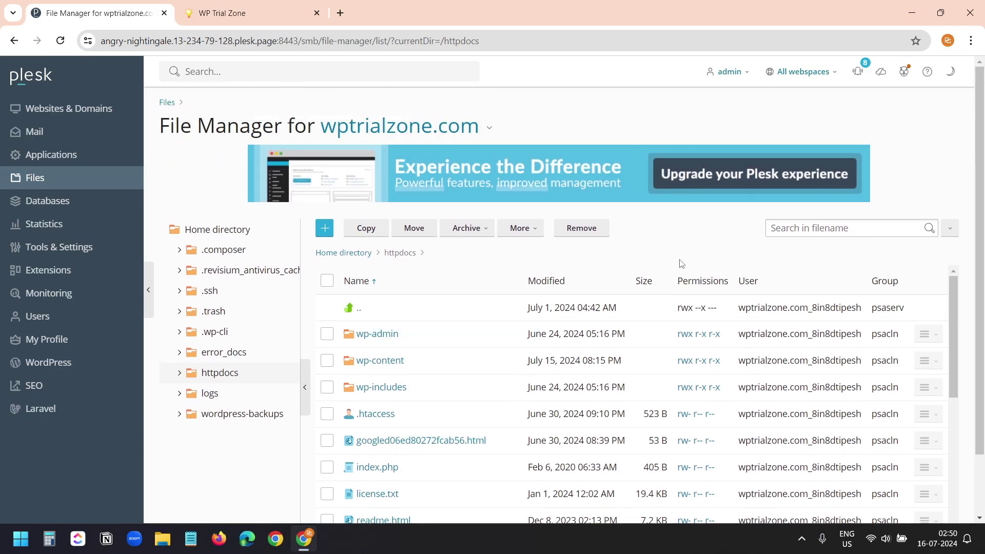
pyautogui.click(327, 281)
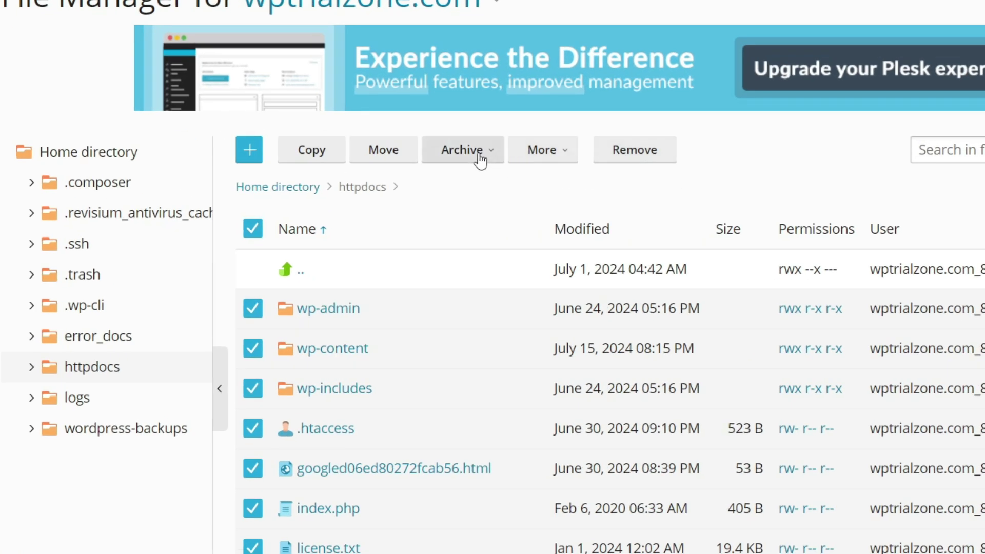
pyautogui.click(480, 161)
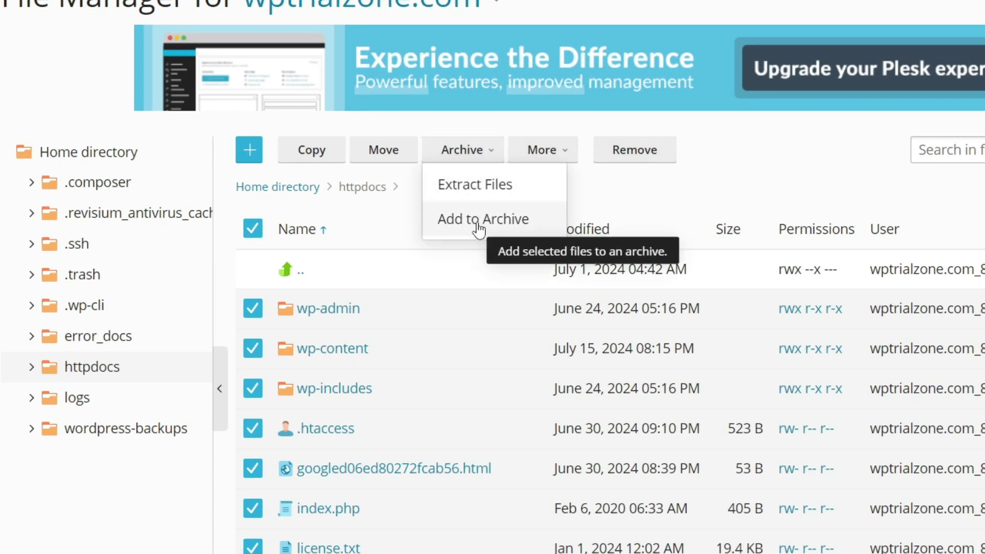
pyautogui.click(480, 223)
pyautogui.write('migr')
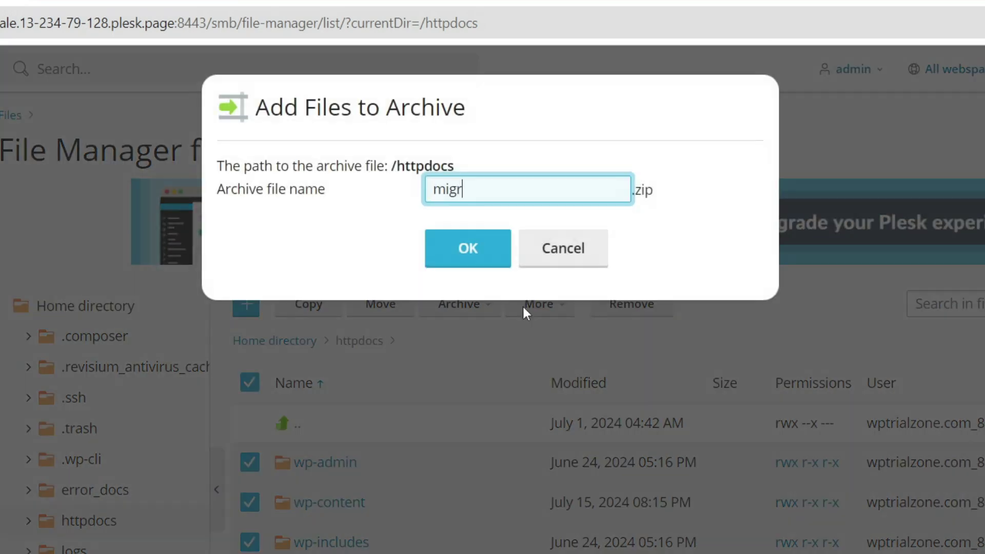
pyautogui.write('ate')
pyautogui.click(478, 262)
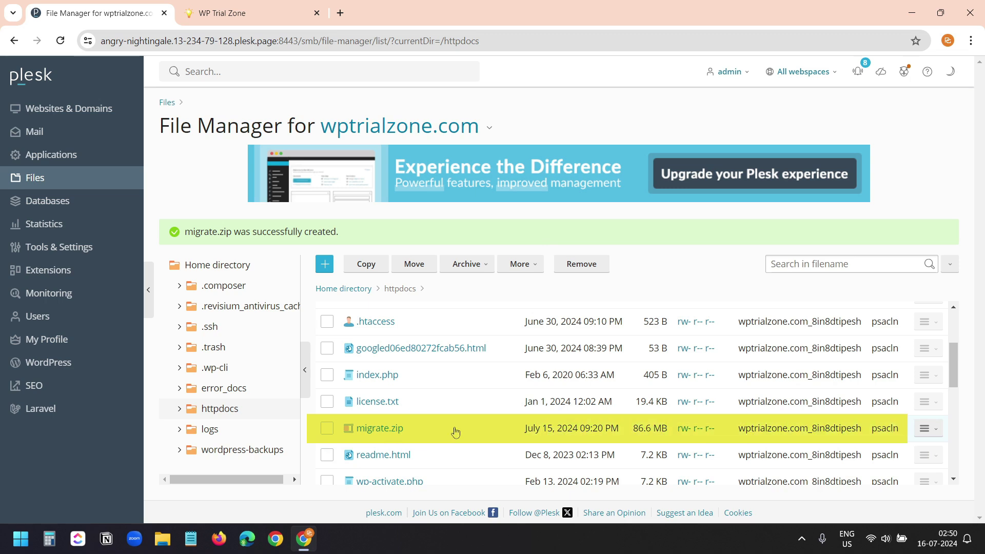
# - Download migrate.zip (86.6 MB) from httpdocs and dismiss Chrome's downloads popup
pyautogui.scroll(3, 468, 436)
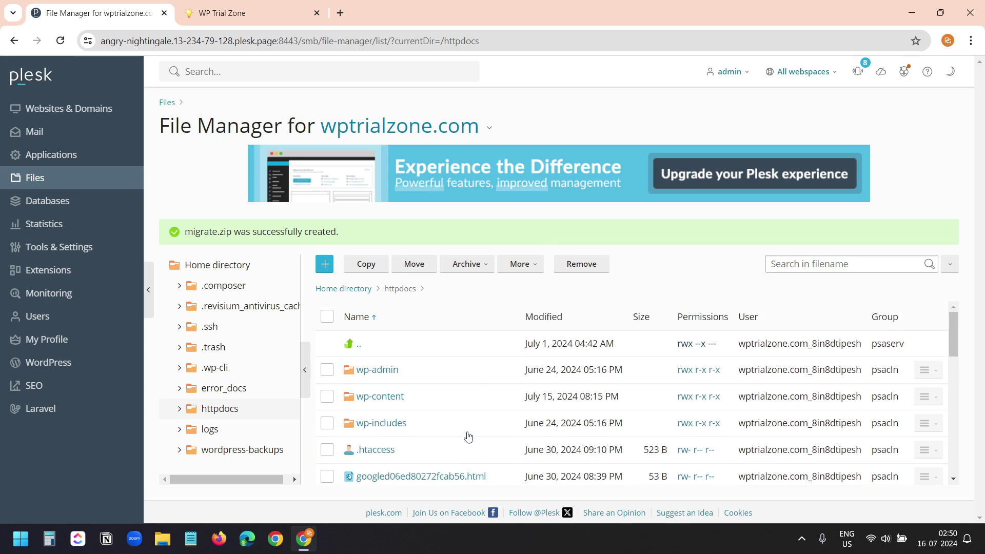
pyautogui.scroll(-5, 469, 436)
pyautogui.scroll(5, 468, 436)
pyautogui.scroll(-2, 468, 436)
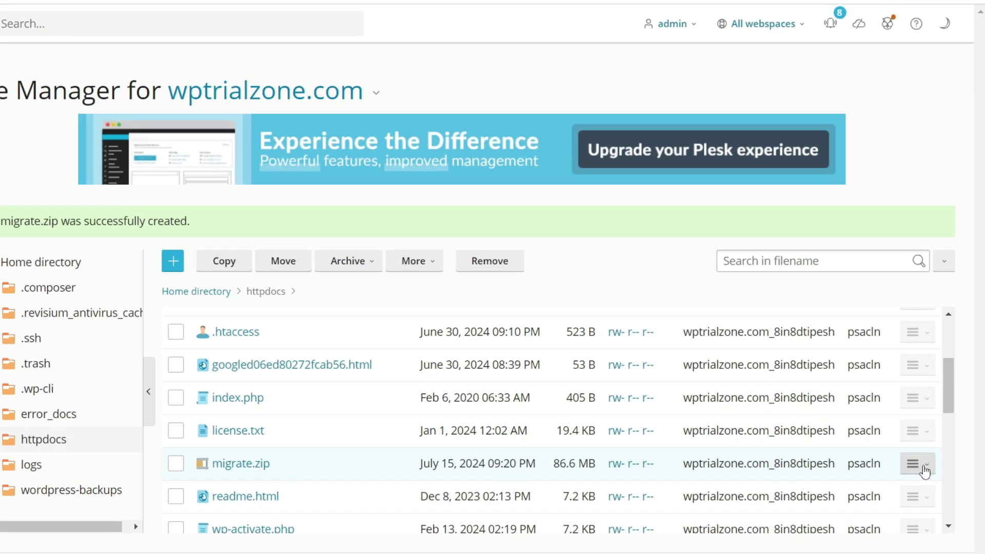
pyautogui.click(924, 471)
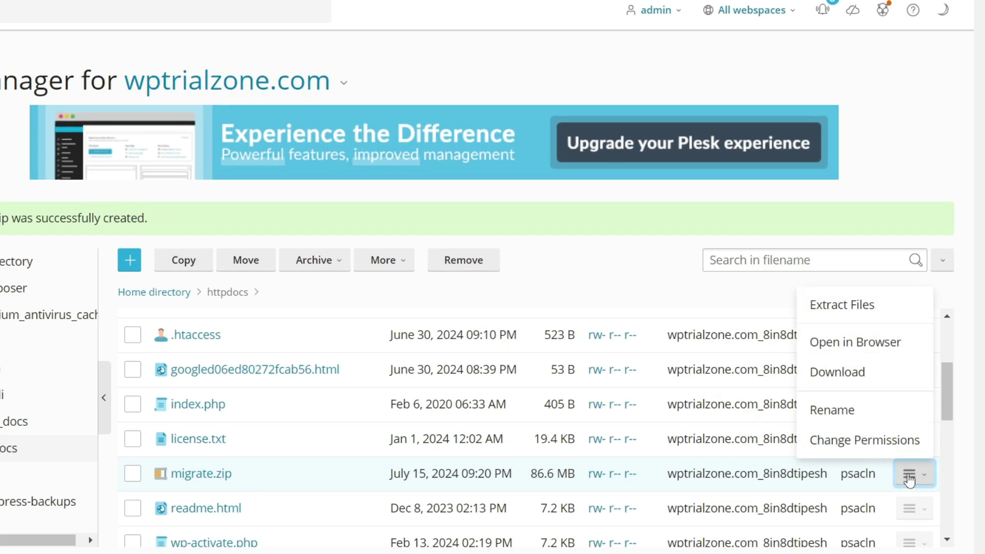
pyautogui.click(855, 373)
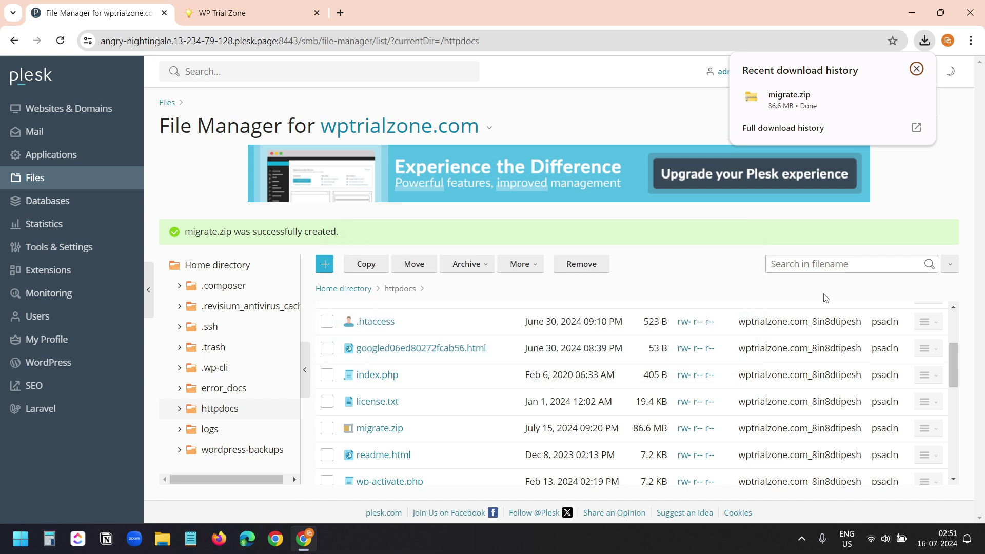
pyautogui.click(824, 298)
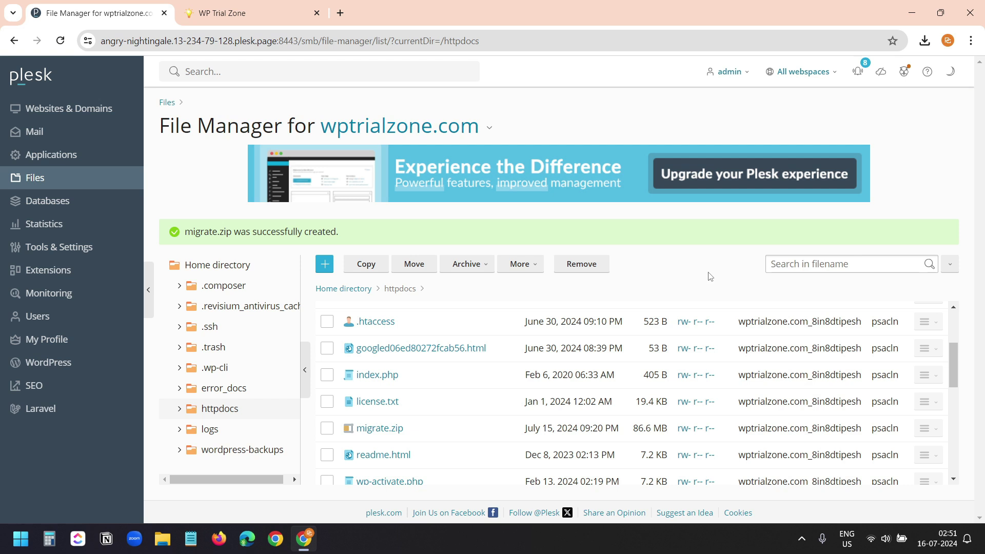
# - Open wp_irkmg in phpMyAdmin and quick-export it as an SQL file
pyautogui.click(65, 205)
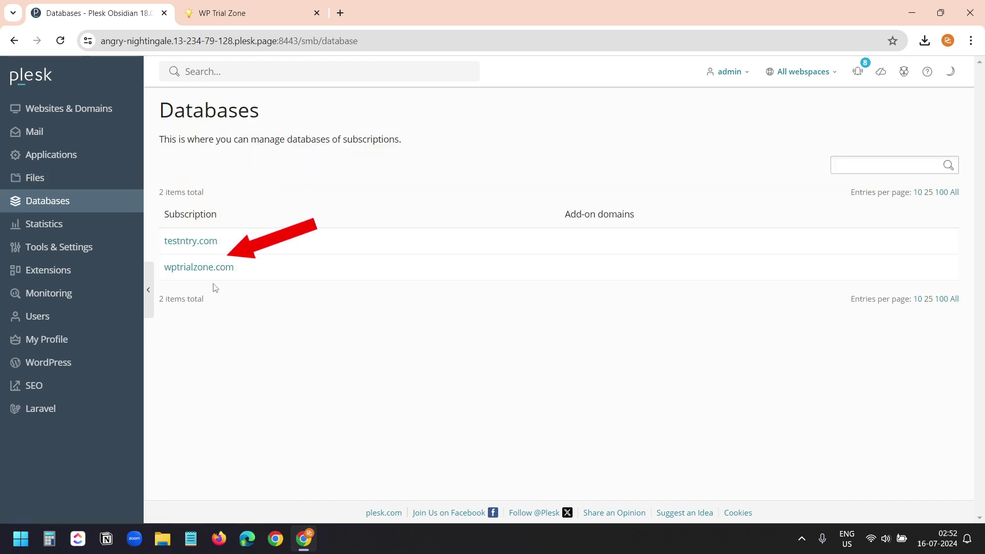
pyautogui.click(205, 268)
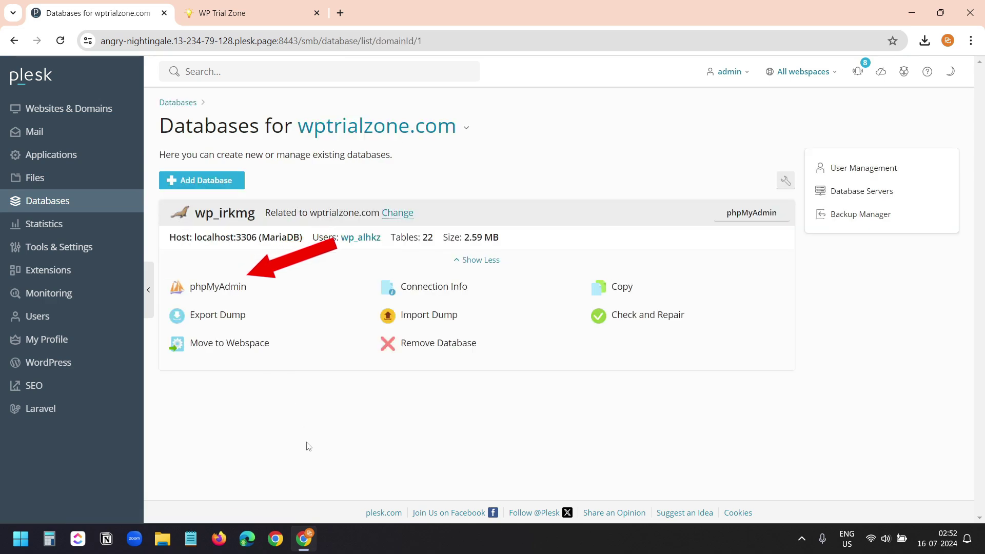
pyautogui.click(231, 289)
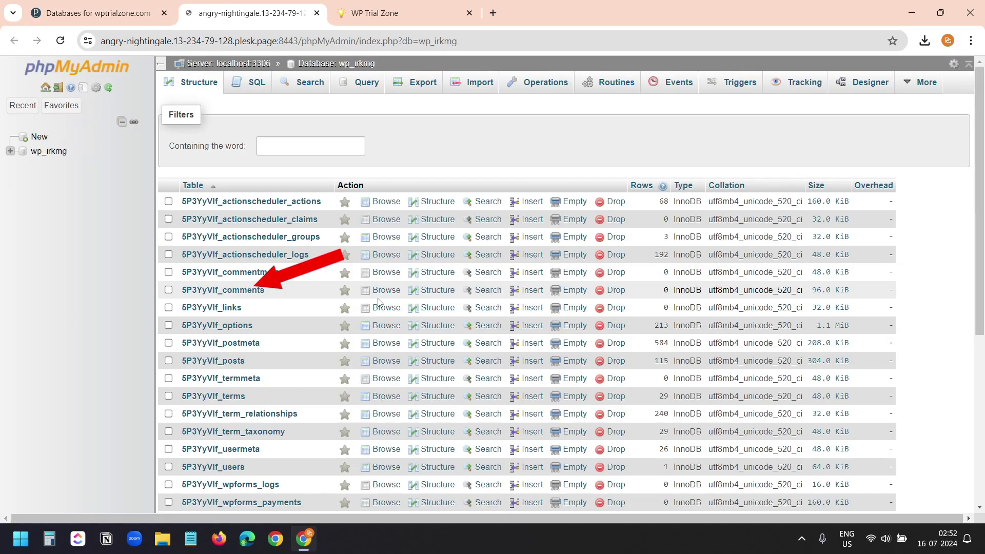
pyautogui.click(420, 89)
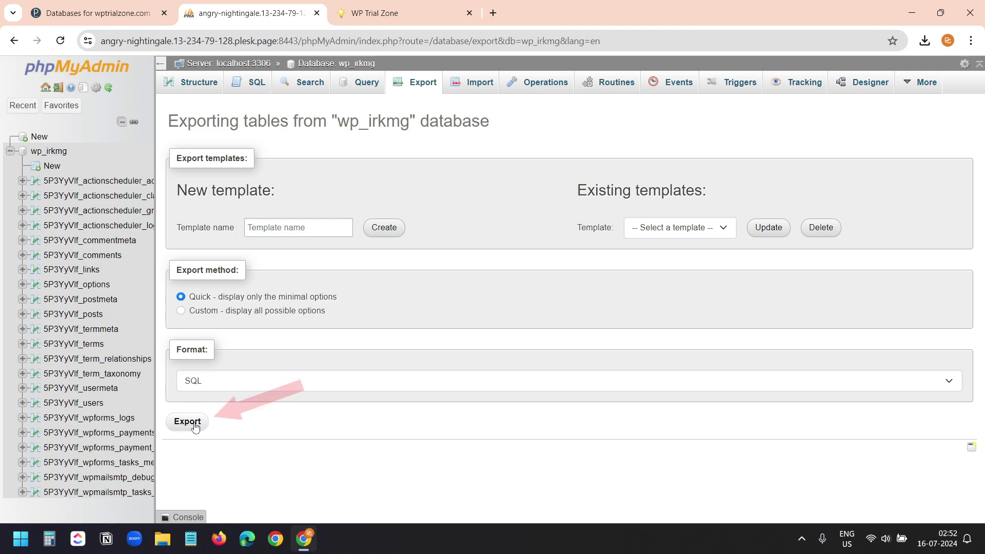
pyautogui.click(197, 424)
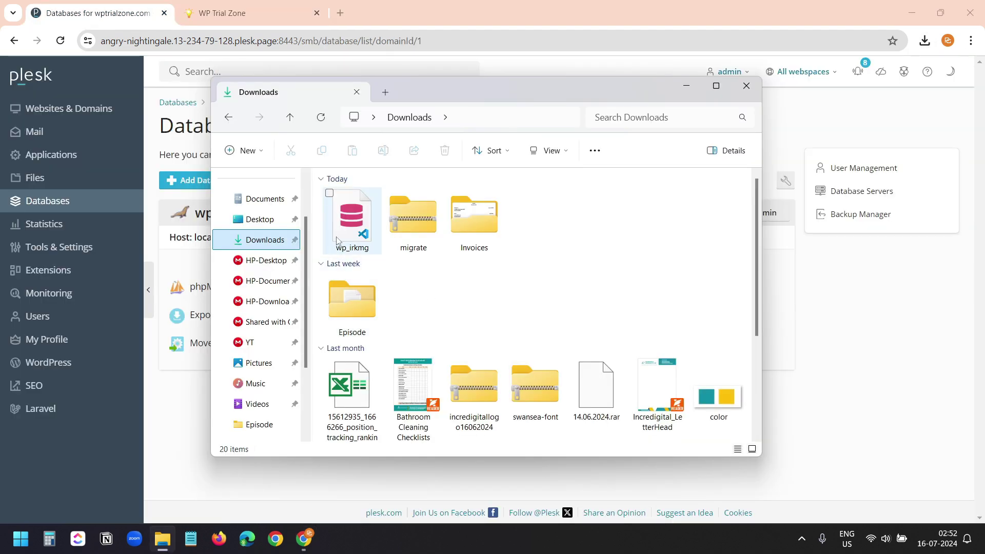
# - Check wp_irkmg.sql and migrate.zip in Downloads, then leave File Explorer
pyautogui.click(349, 226)
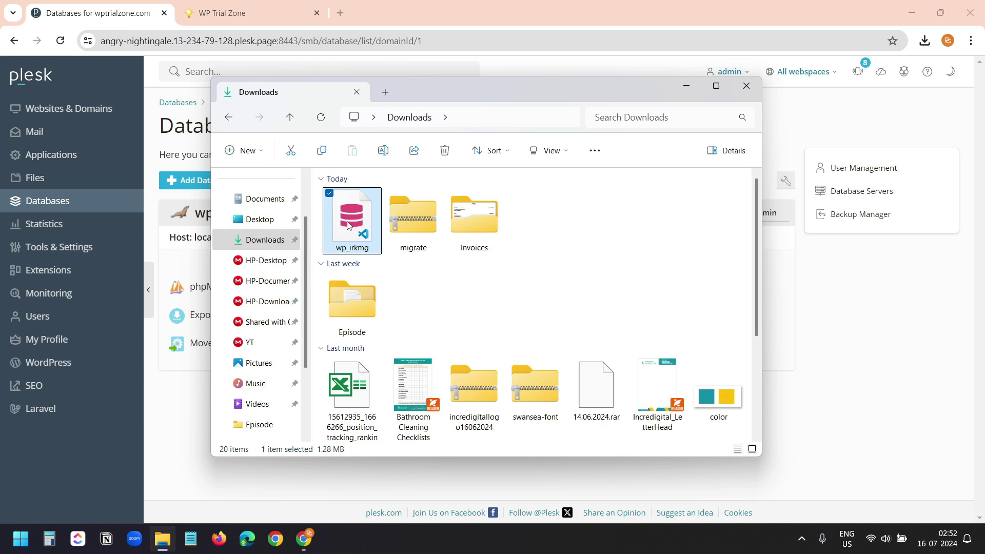
pyautogui.click(396, 221)
pyautogui.click(588, 218)
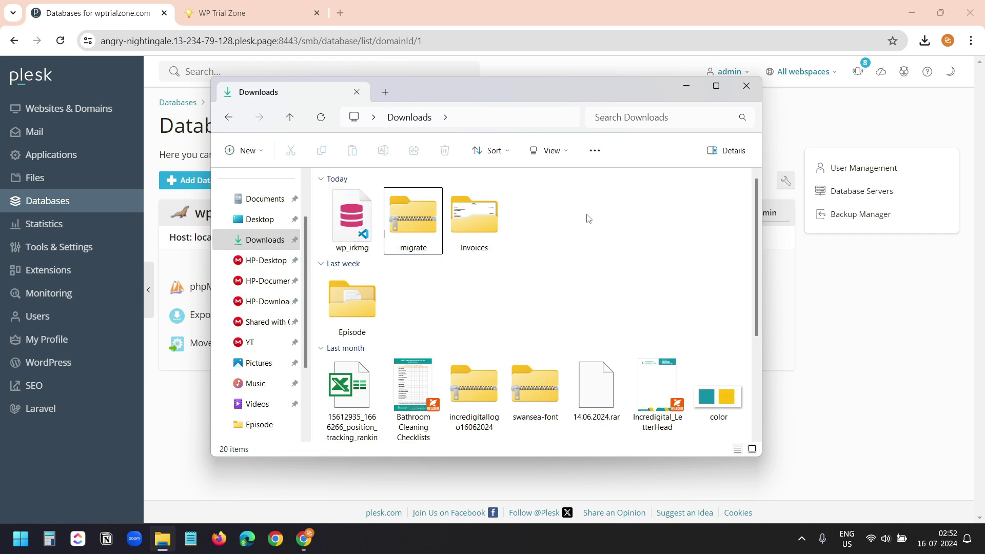
pyautogui.hotkey('alt', 'Tab')
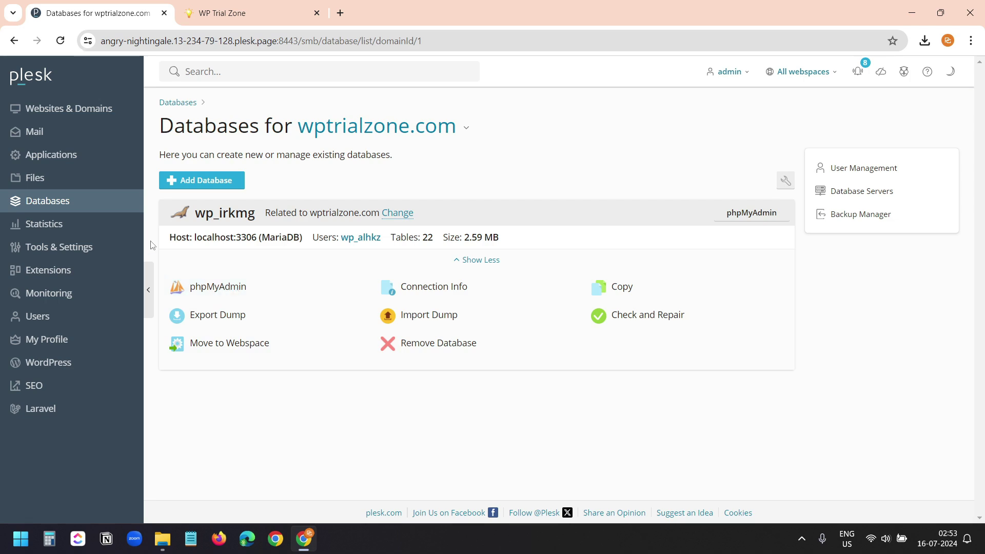
# - Reopen wptrialzone.com's httpdocs file list in Plesk and scroll through it
pyautogui.click(52, 183)
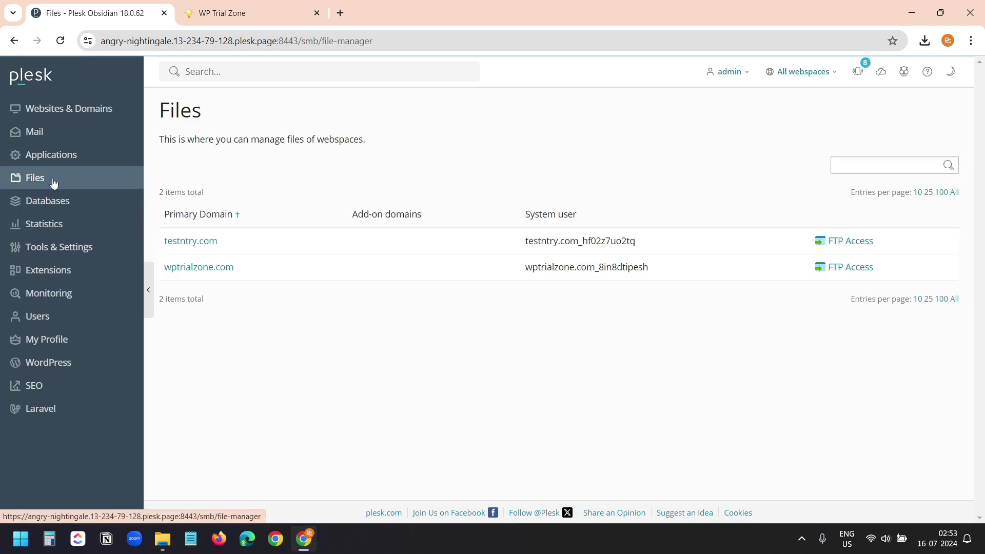
pyautogui.click(188, 266)
pyautogui.scroll(-3, 478, 310)
pyautogui.scroll(4, 478, 310)
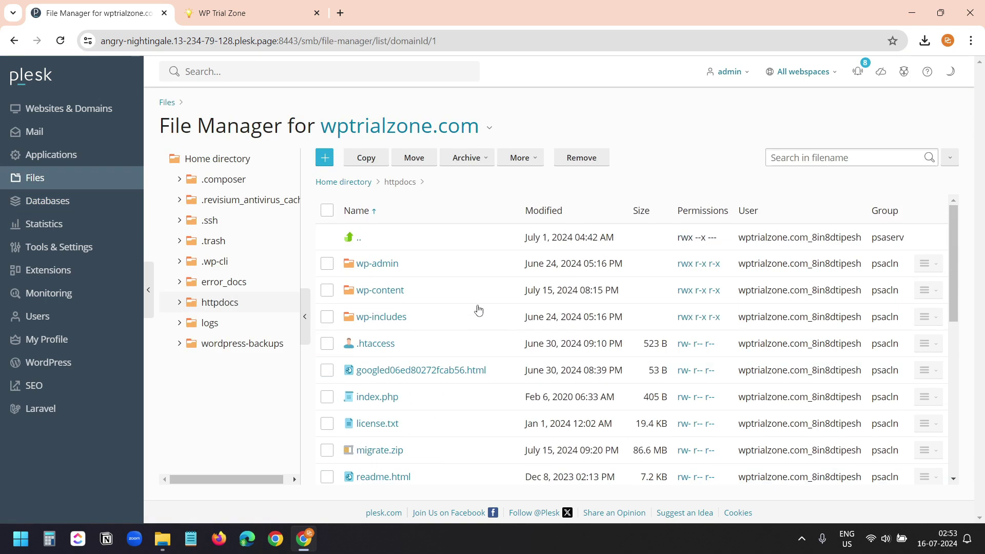
pyautogui.scroll(-7, 478, 309)
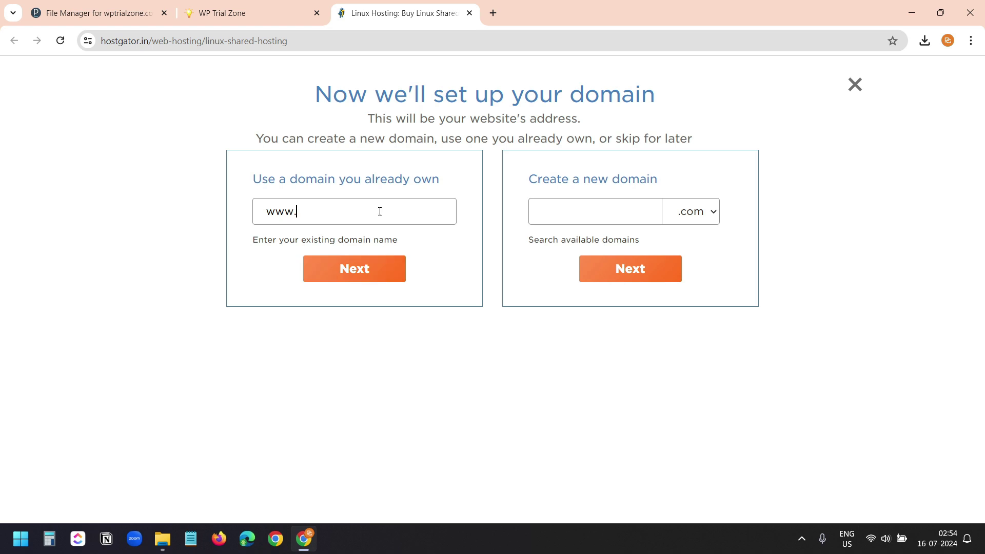
# - Use existing domain wptrialzone.com and proceed through checkout for the Starter Plan
pyautogui.write('wptrialzone.com')
pyautogui.click(380, 279)
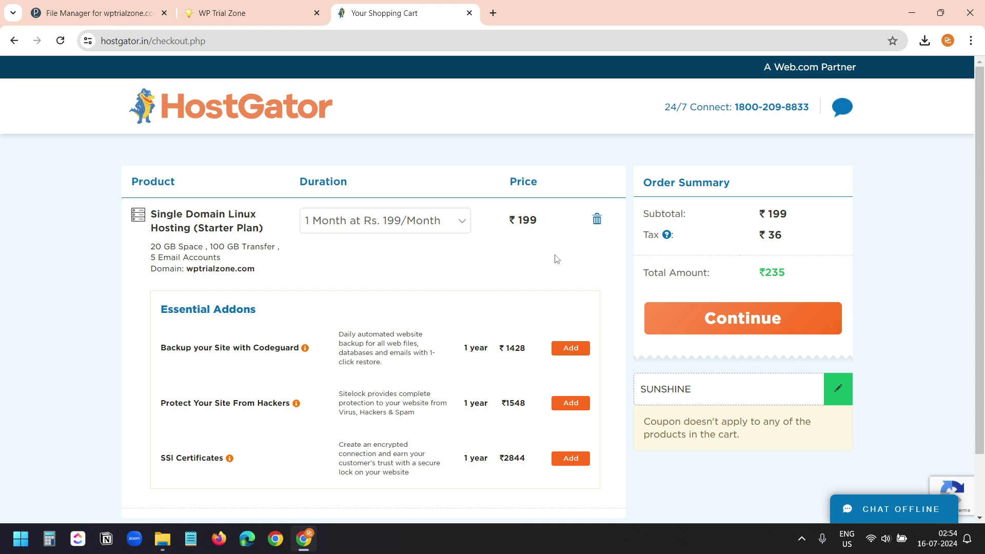
pyautogui.click(731, 321)
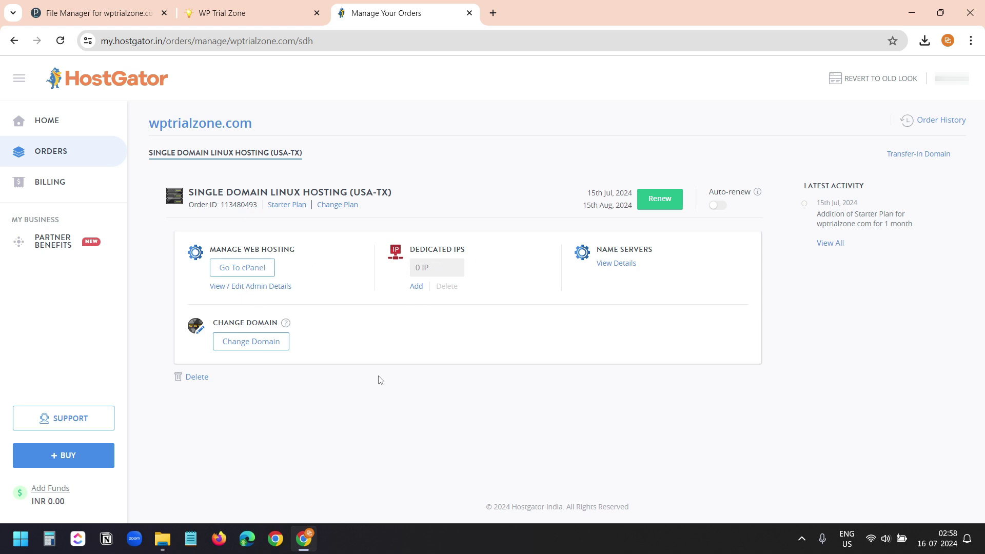
# - Open the new host's cPanel File Manager and enter the public_html folder
pyautogui.click(250, 269)
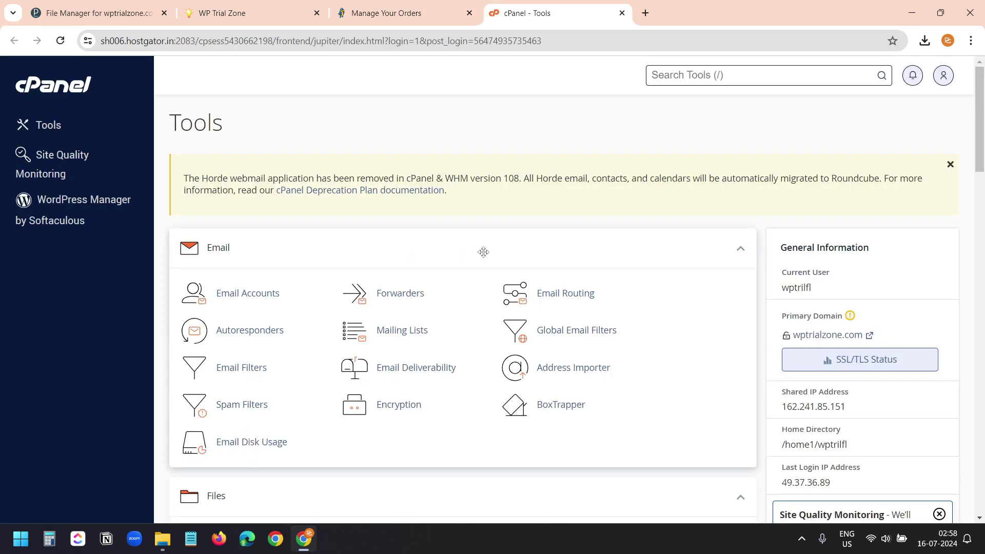
pyautogui.scroll(-5, 484, 252)
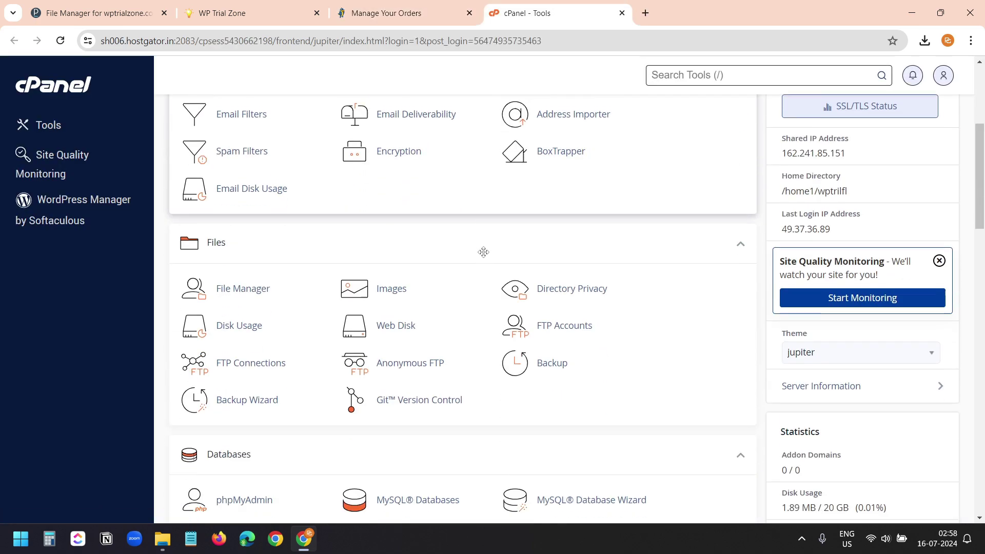
pyautogui.click(241, 291)
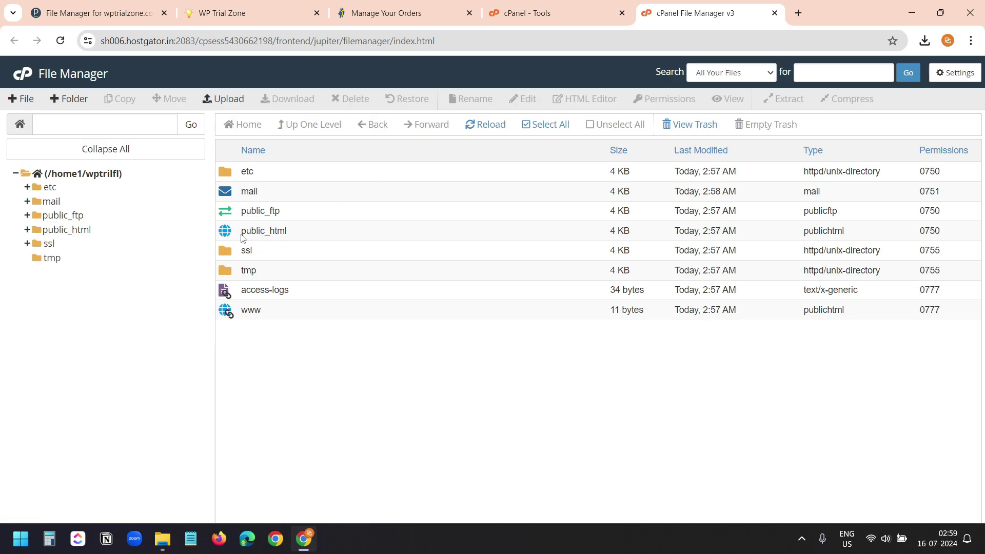
pyautogui.doubleClick(230, 236)
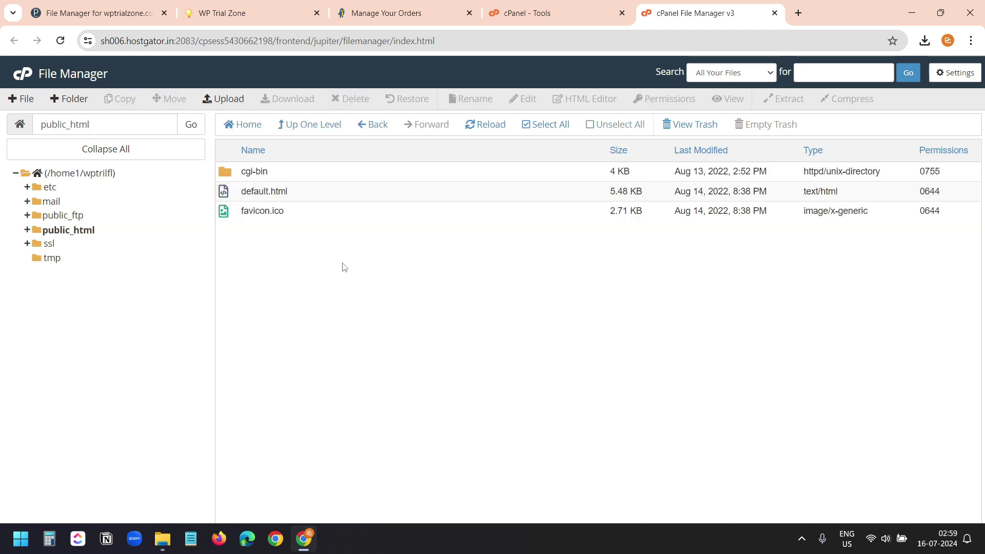
# - Permanently delete cgi-bin, default.html and favicon.ico, skipping the trash
pyautogui.click(539, 125)
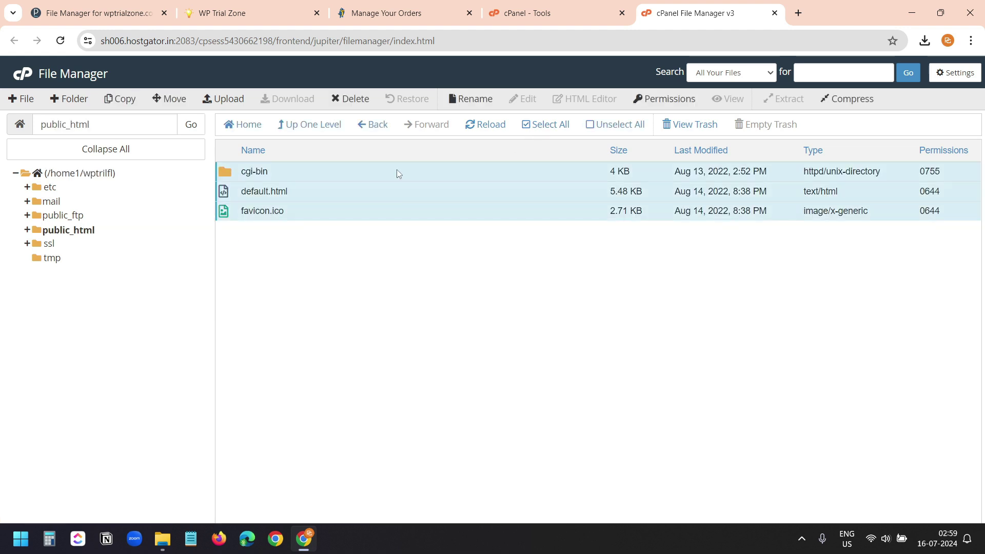
pyautogui.click(351, 99)
pyautogui.click(452, 303)
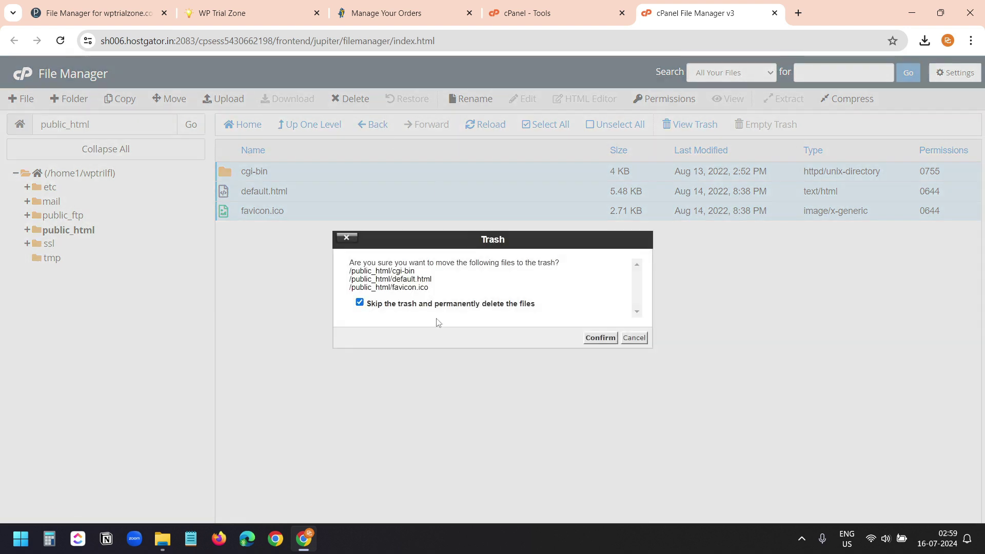
pyautogui.click(596, 337)
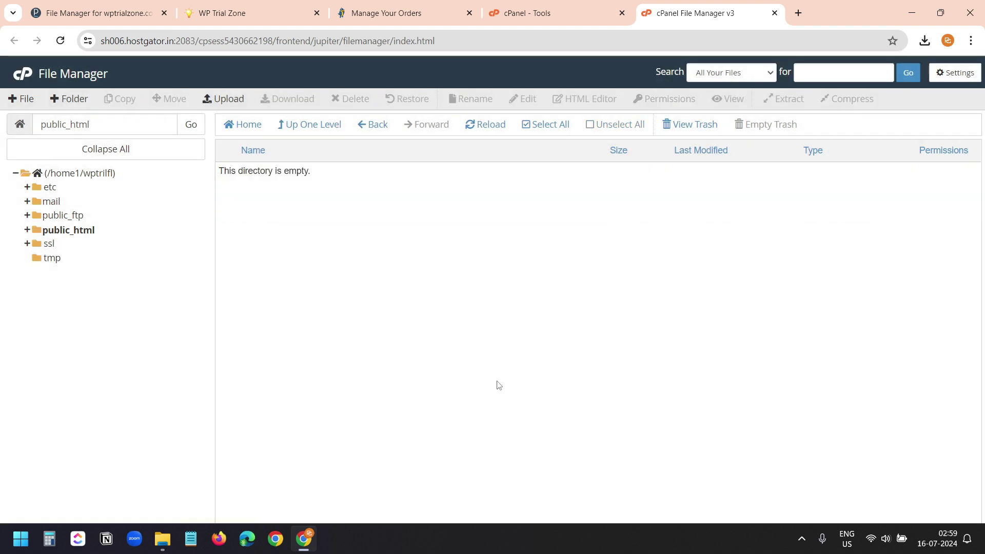
# - Upload migrate.zip from Downloads into public_html and reload the file listing
pyautogui.click(228, 100)
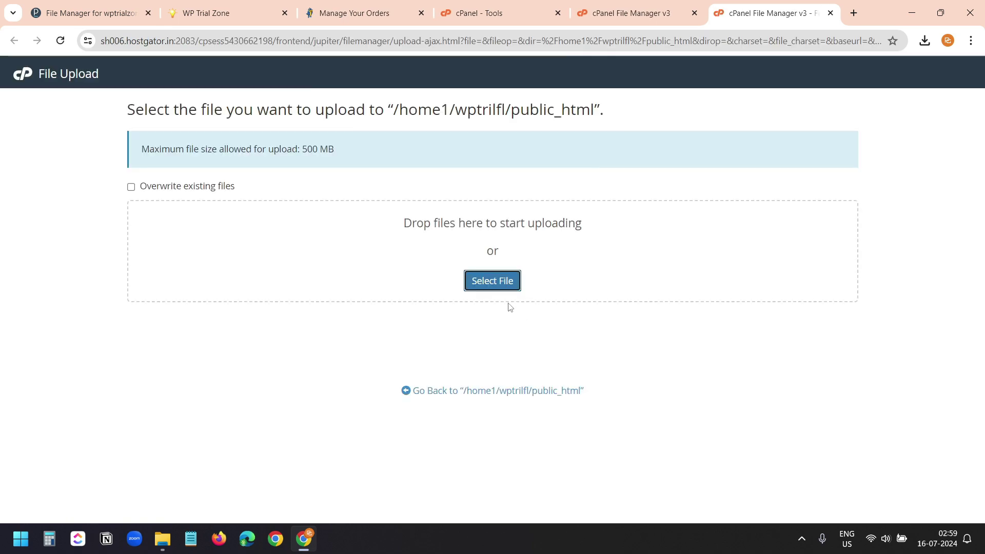
pyautogui.click(497, 291)
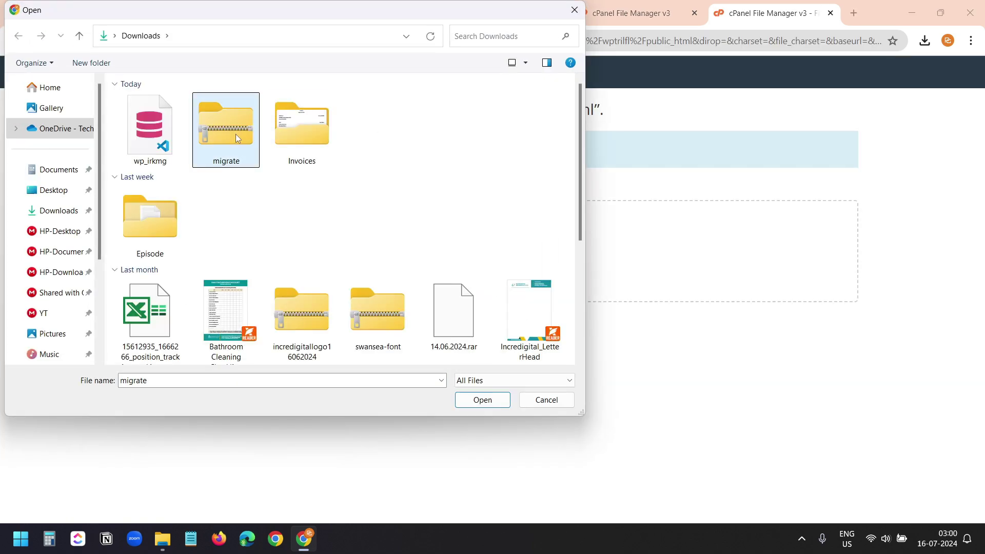
pyautogui.click(487, 400)
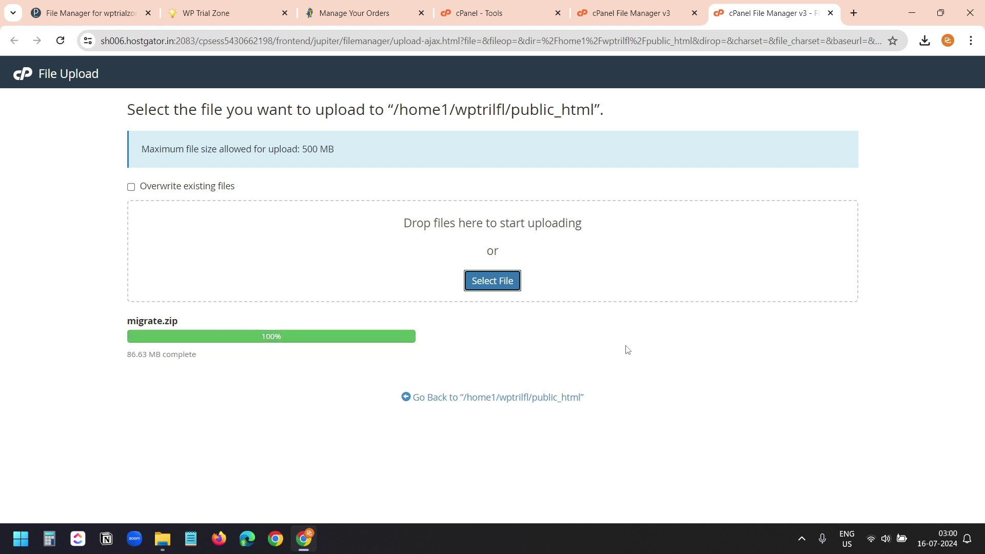
pyautogui.click(830, 13)
pyautogui.click(478, 129)
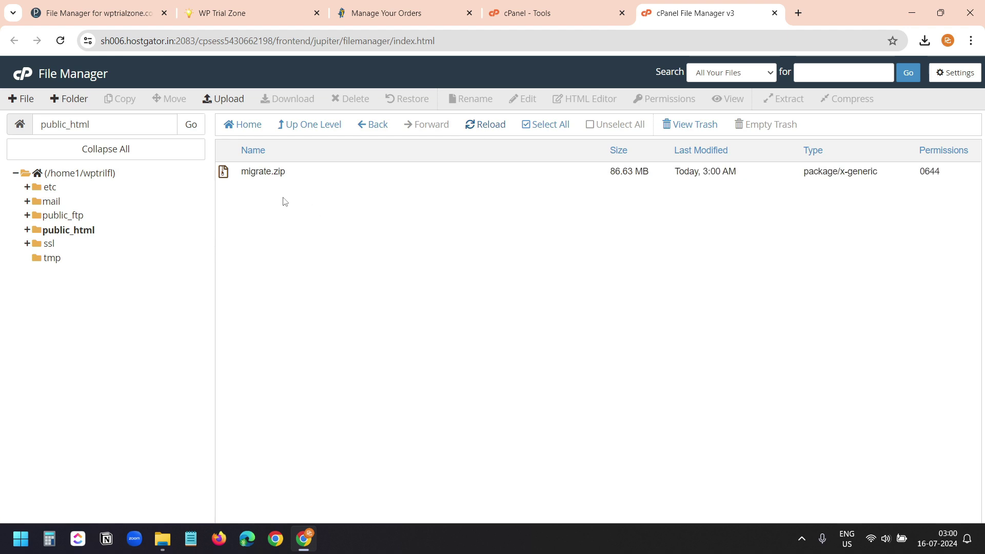
pyautogui.rightClick(258, 176)
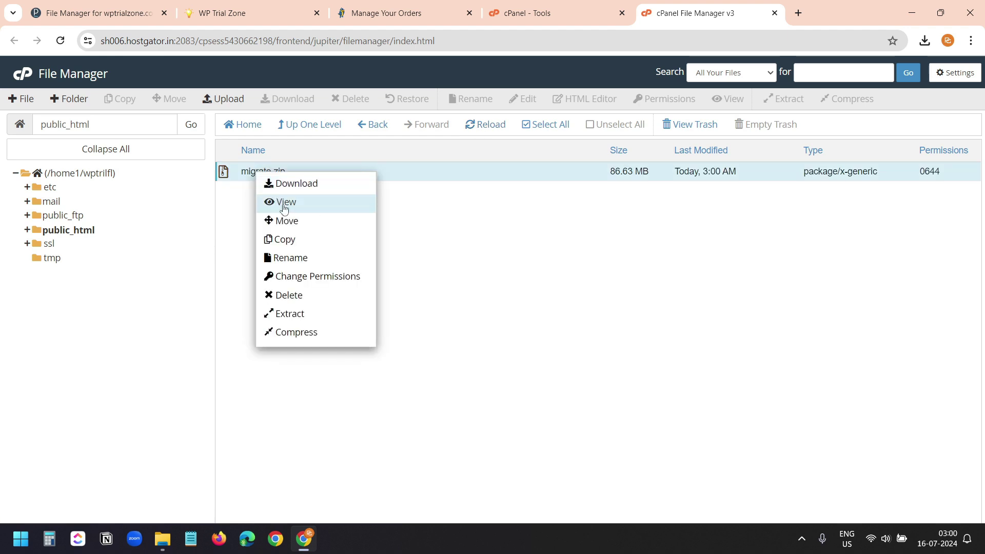
# - Extract migrate.zip into /public_html, compare against the Plesk files, then return to cPanel Tools
pyautogui.click(287, 313)
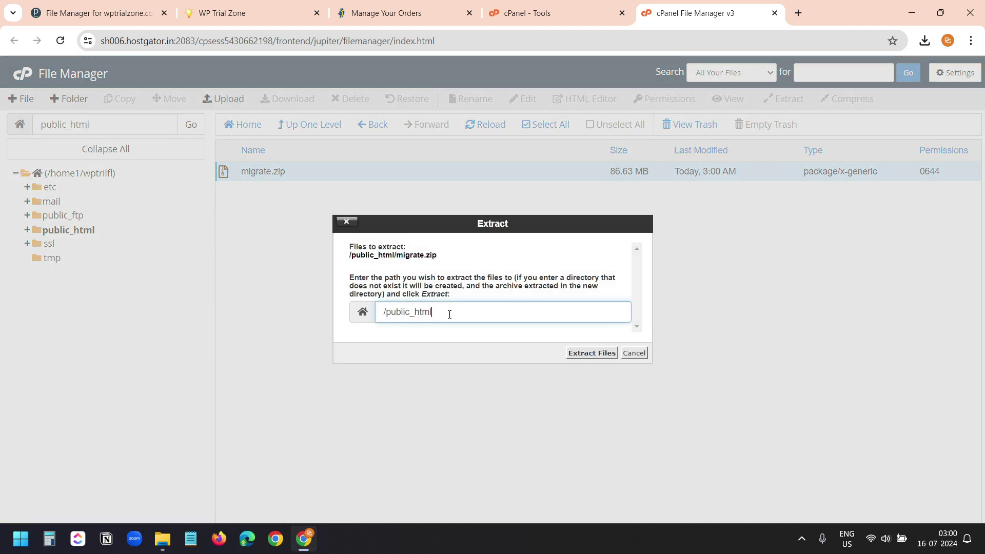
pyautogui.click(582, 353)
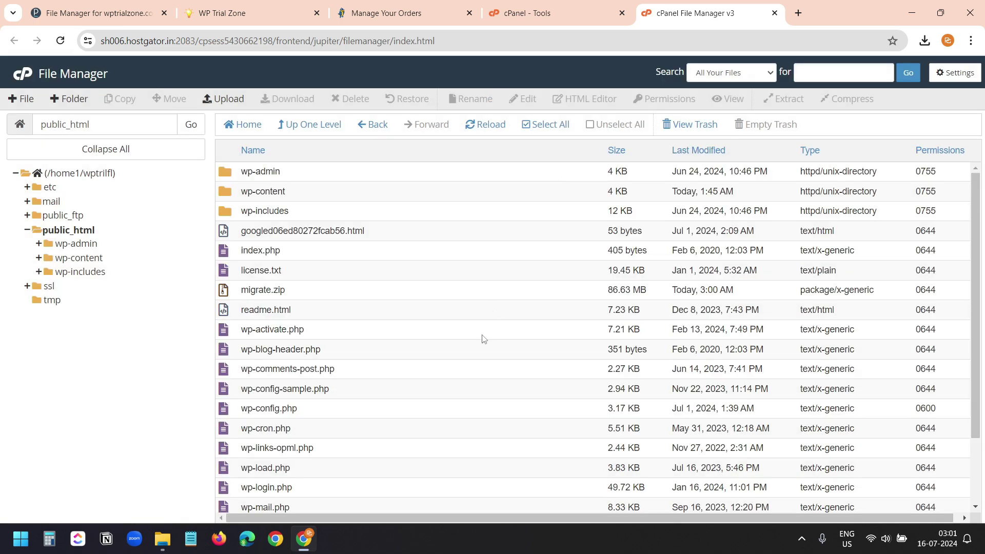
pyautogui.hotkey('ctrl', '1')
pyautogui.scroll(-3, 440, 341)
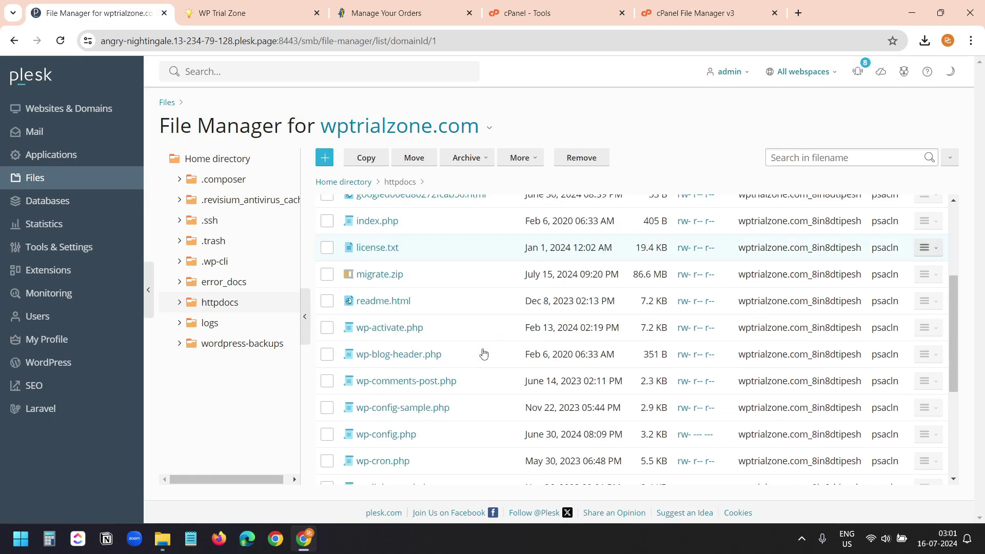
pyautogui.scroll(3, 483, 353)
pyautogui.hotkey('ctrl', '5')
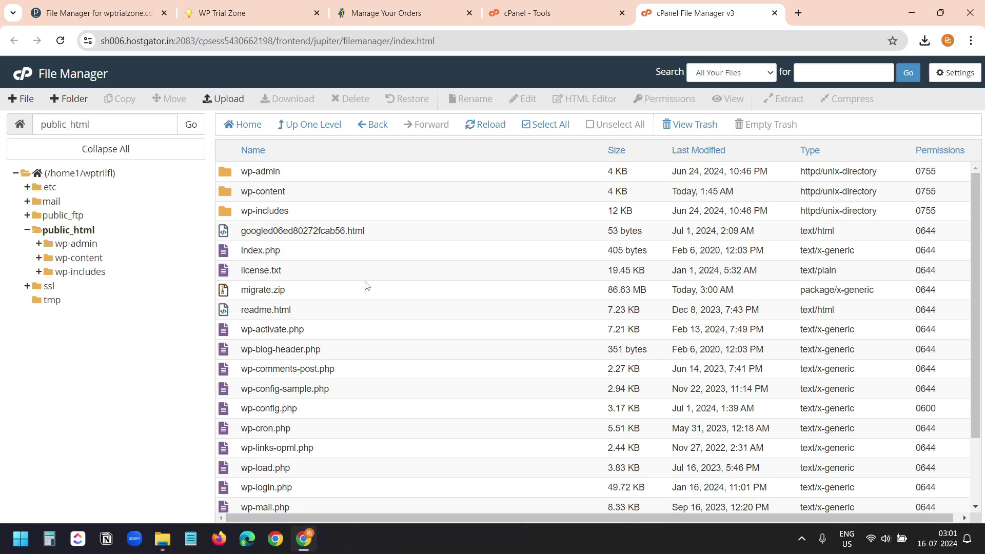
pyautogui.click(258, 297)
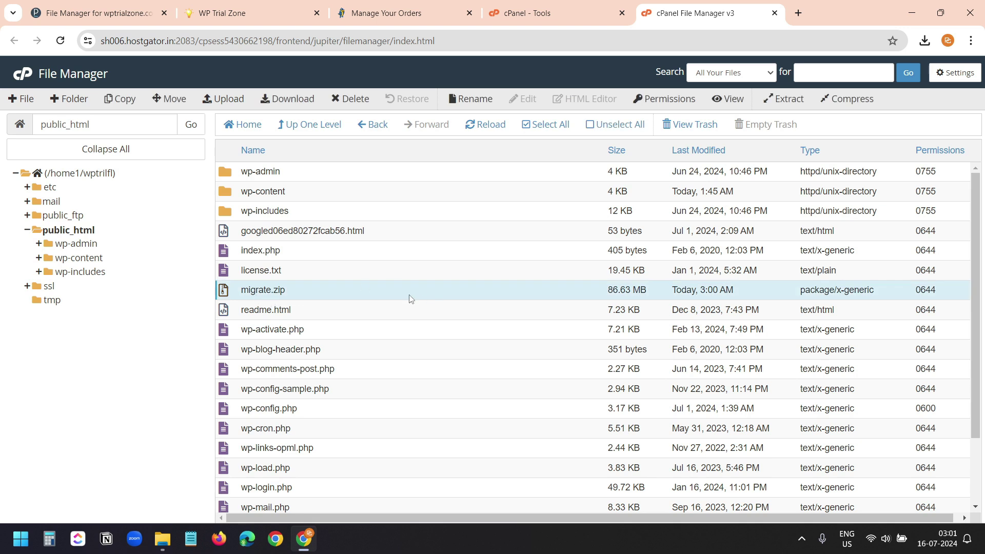
pyautogui.hotkey('ctrl', '4')
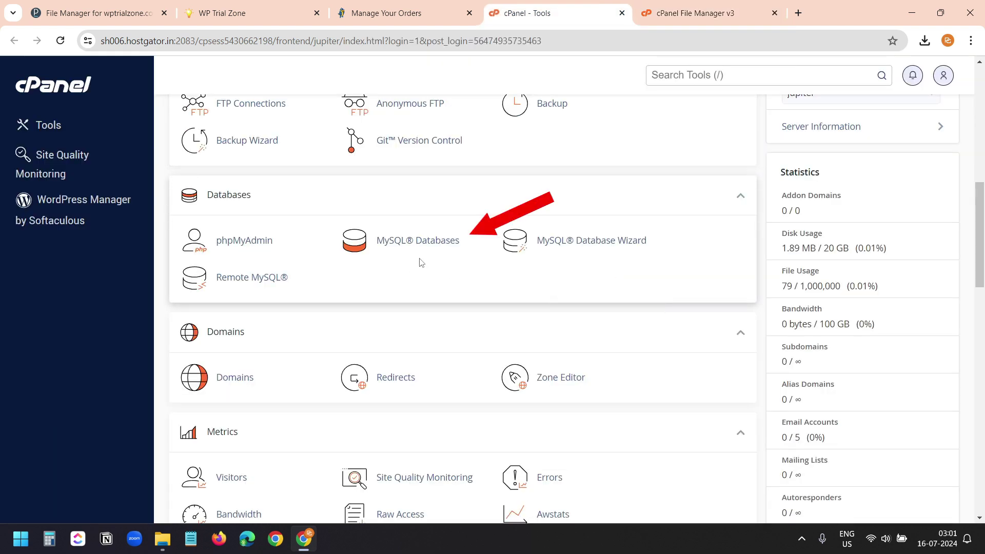
# - Create the MySQL database wptrilfl_wptrialzone under Create New Database
pyautogui.click(428, 245)
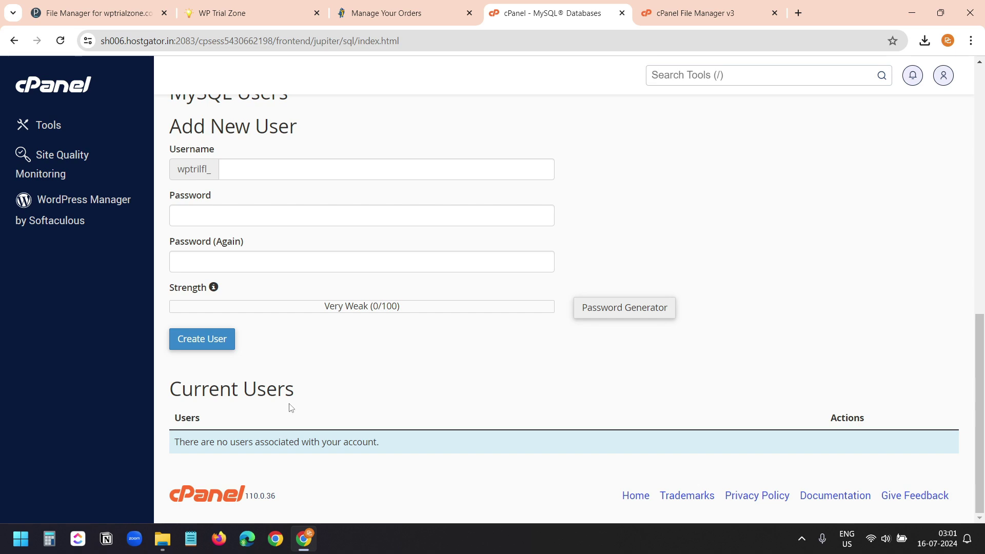
pyautogui.scroll(15, 486, 395)
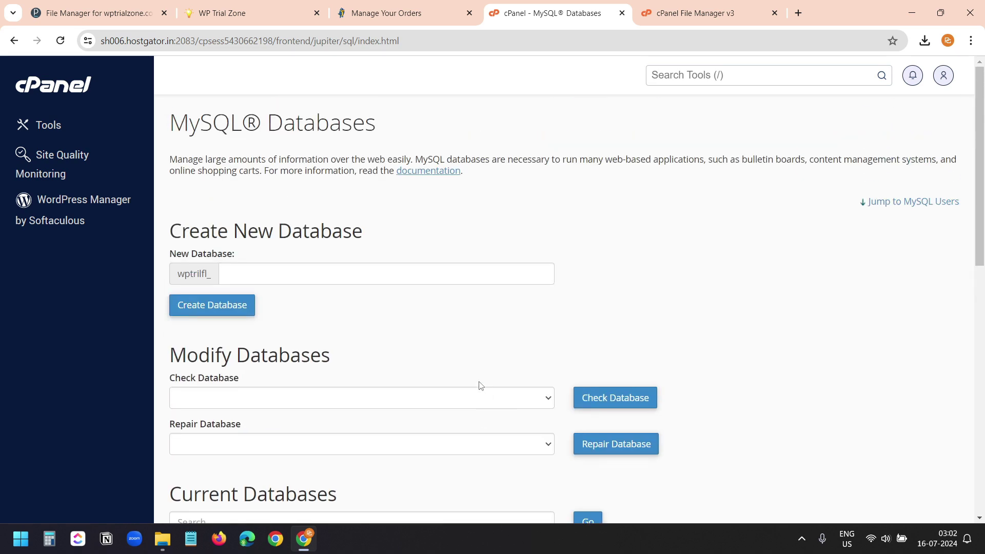
pyautogui.click(254, 276)
pyautogui.write('wptr')
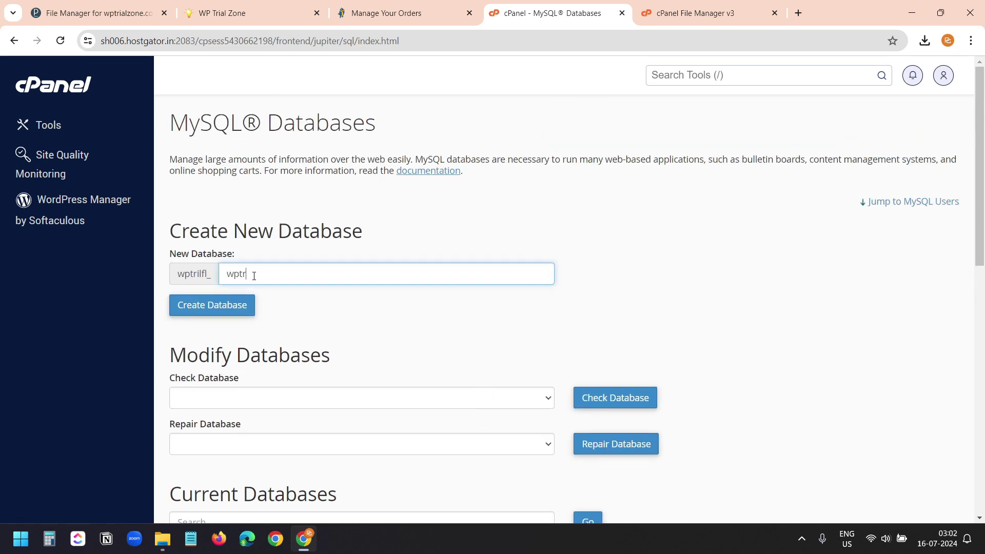
pyautogui.write('ialzone')
pyautogui.moveTo(179, 275); pyautogui.dragTo(213, 277)
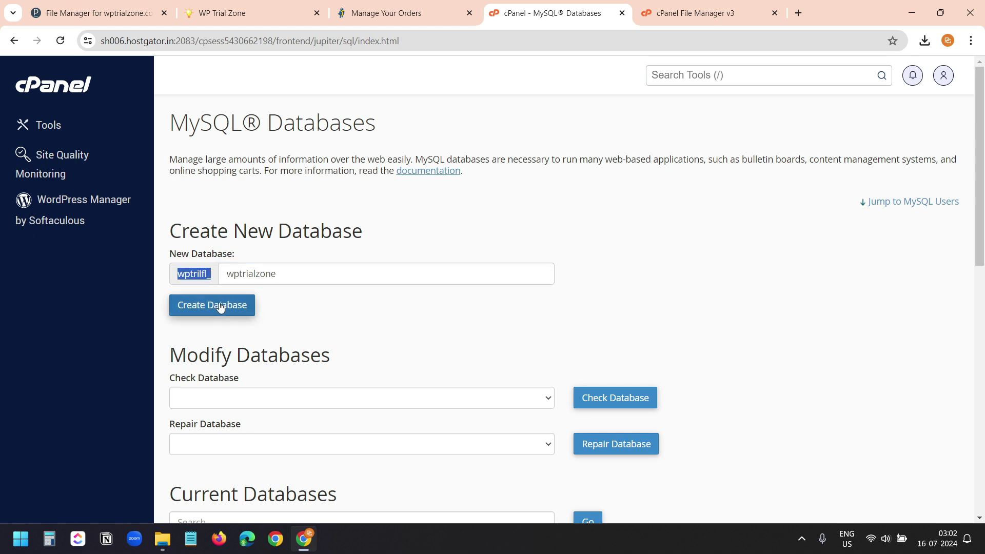
pyautogui.click(224, 307)
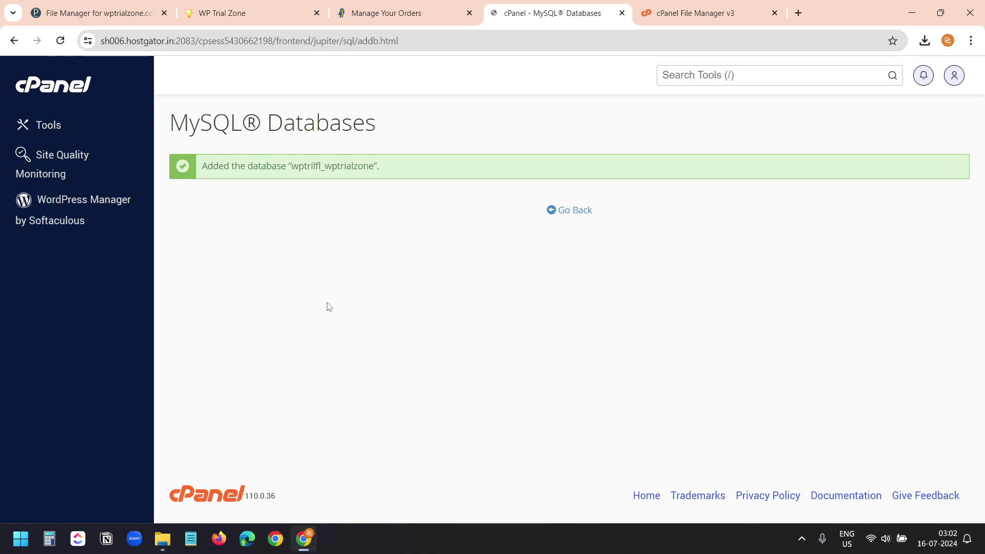
pyautogui.click(580, 211)
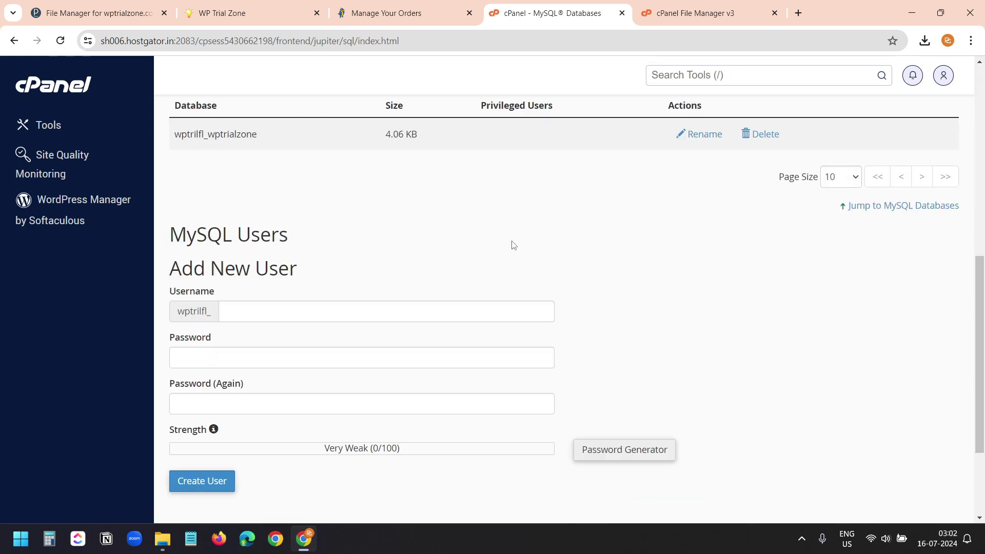
# - Create the MySQL user 'user' with Chrome's suggested strong password
pyautogui.click(271, 311)
pyautogui.write('user')
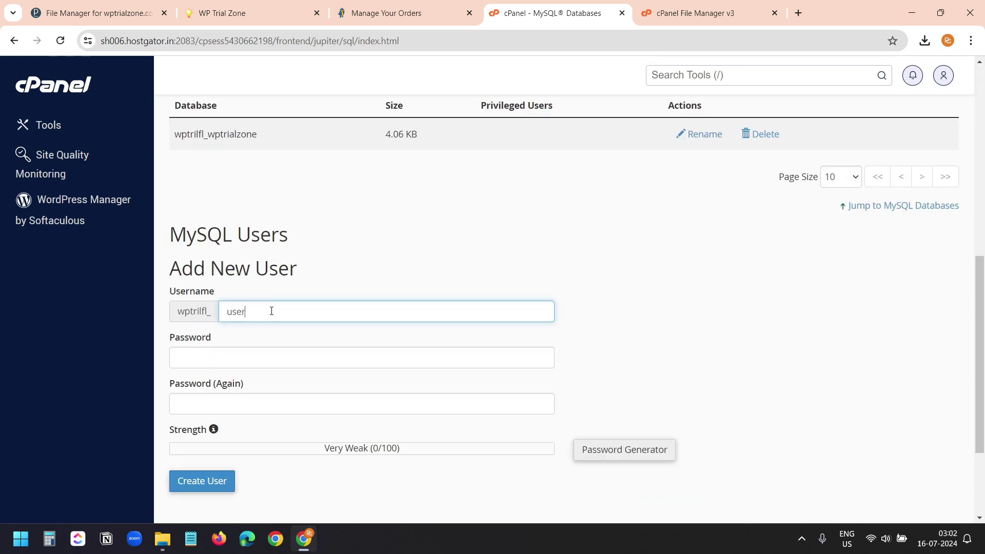
pyautogui.click(249, 351)
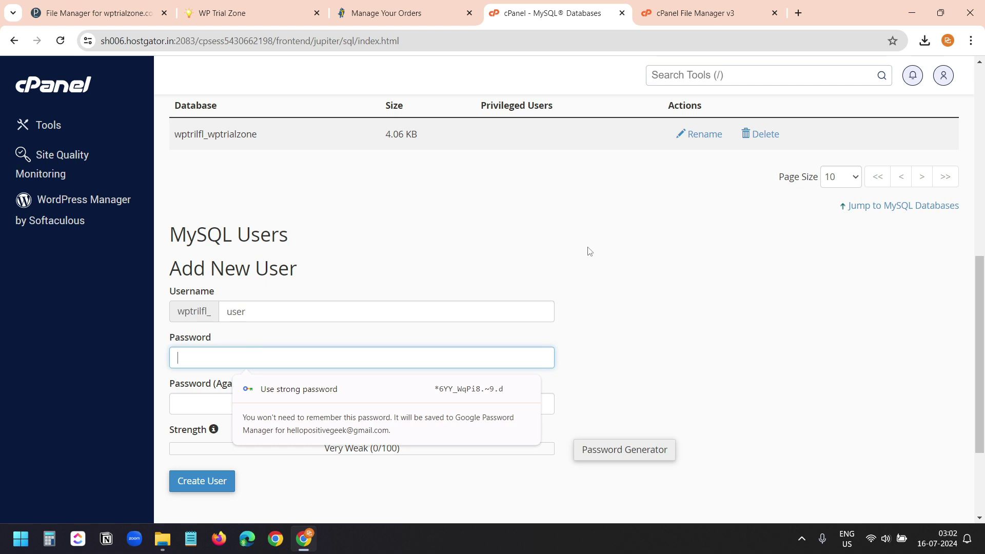
pyautogui.click(589, 251)
pyautogui.click(262, 362)
pyautogui.click(236, 400)
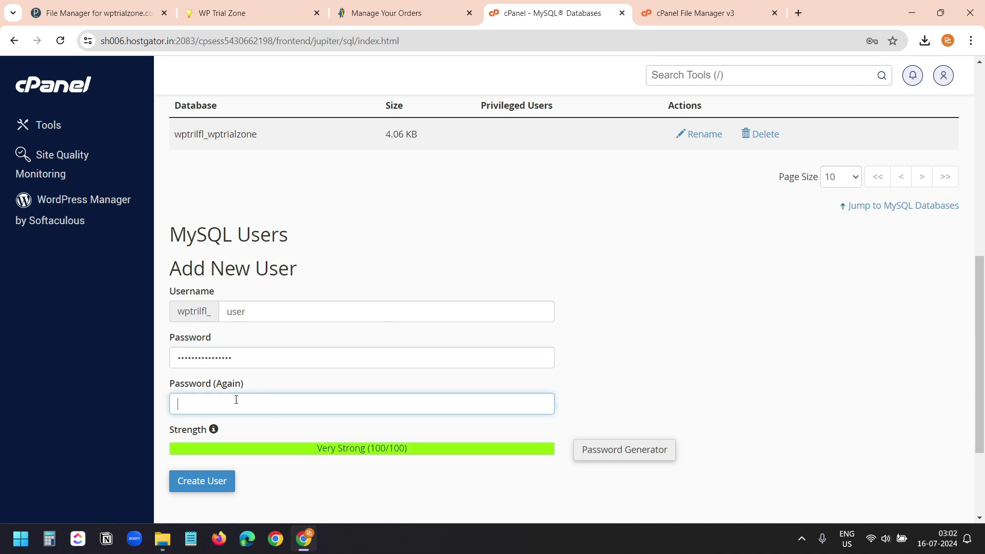
pyautogui.hotkey('ctrl', 'v')
pyautogui.click(205, 484)
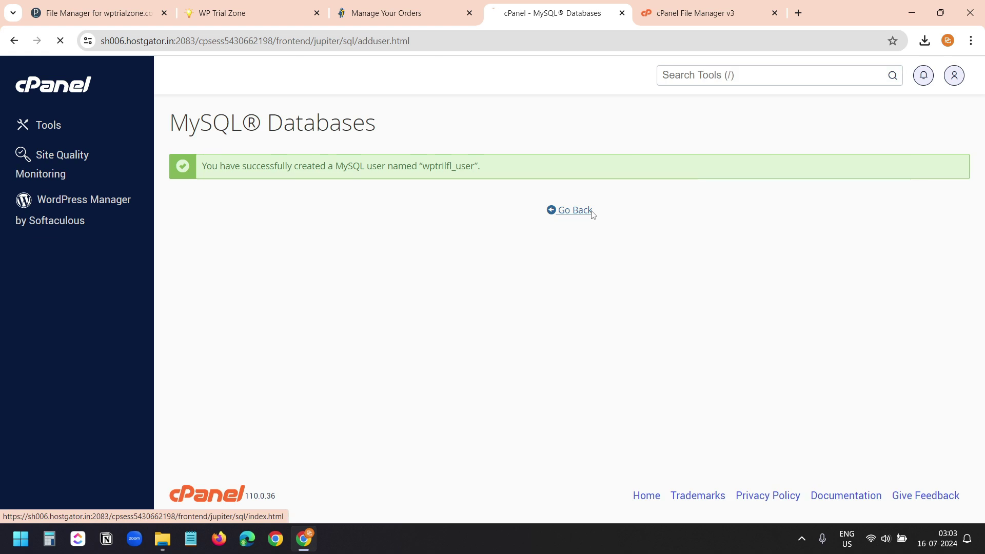
# - Add the new MySQL user to the wptrilfl_wptrialzone database
pyautogui.click(409, 267)
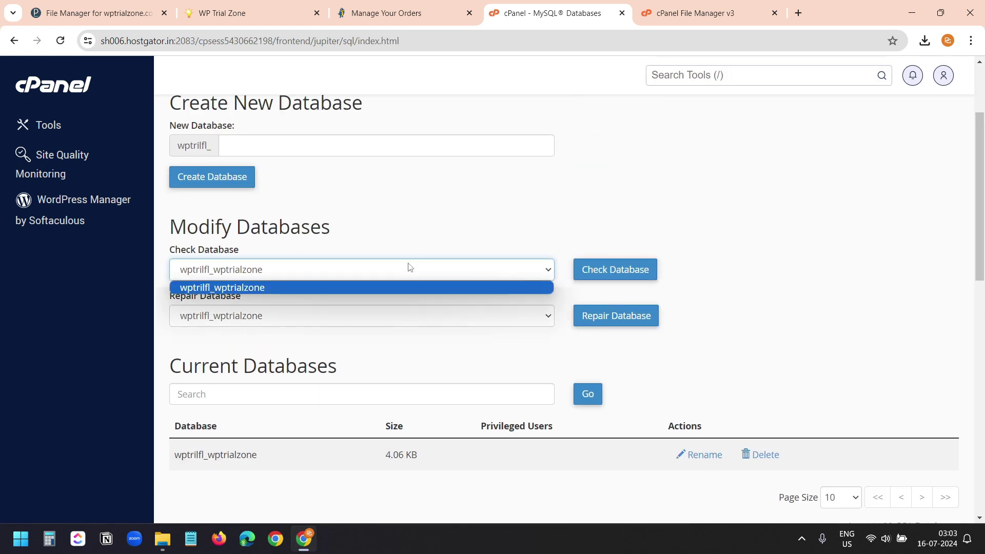
pyautogui.click(410, 267)
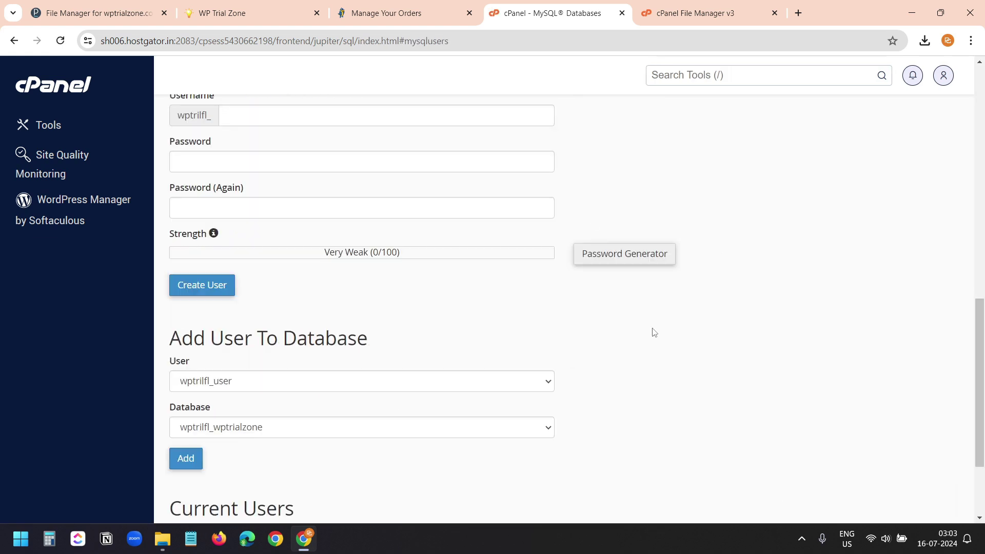
pyautogui.click(206, 381)
pyautogui.click(206, 381)
pyautogui.click(211, 426)
pyautogui.click(210, 426)
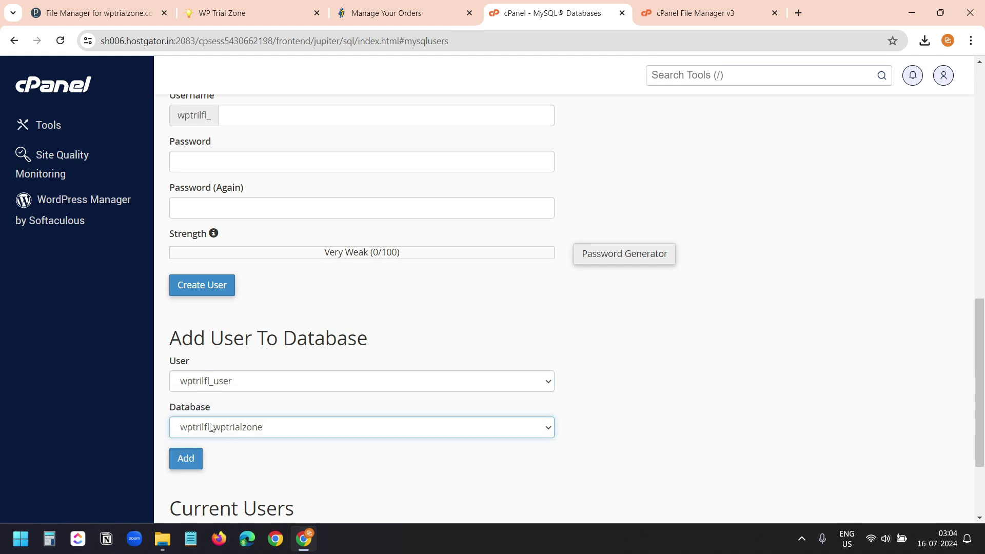
pyautogui.click(192, 458)
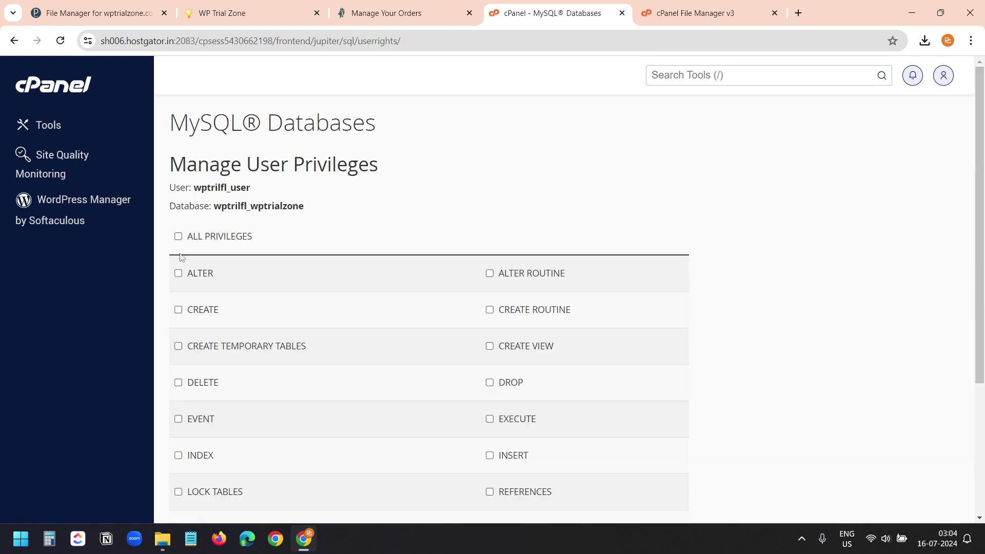
# - Grant the user ALL PRIVILEGES on the database and save the changes
pyautogui.click(178, 237)
pyautogui.scroll(-4, 440, 255)
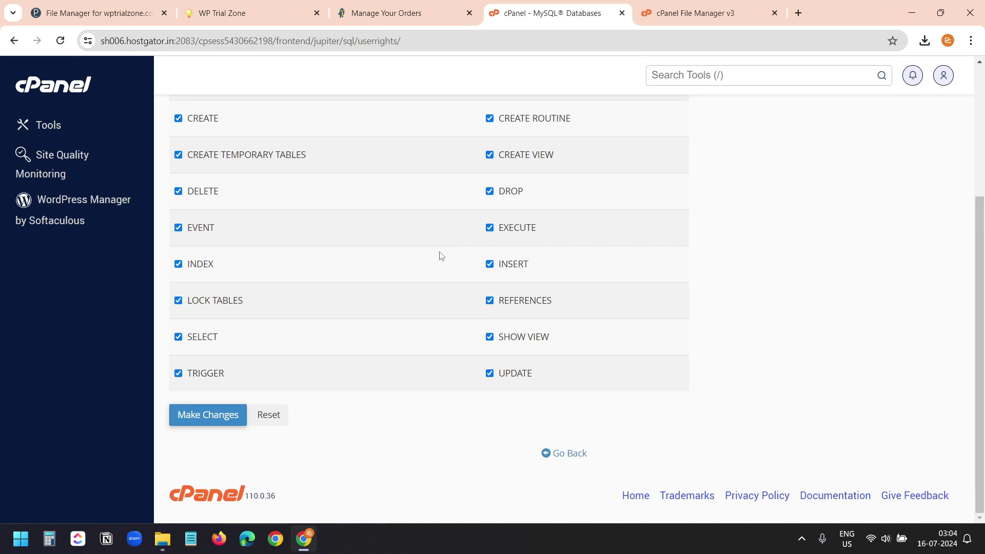
pyautogui.click(218, 416)
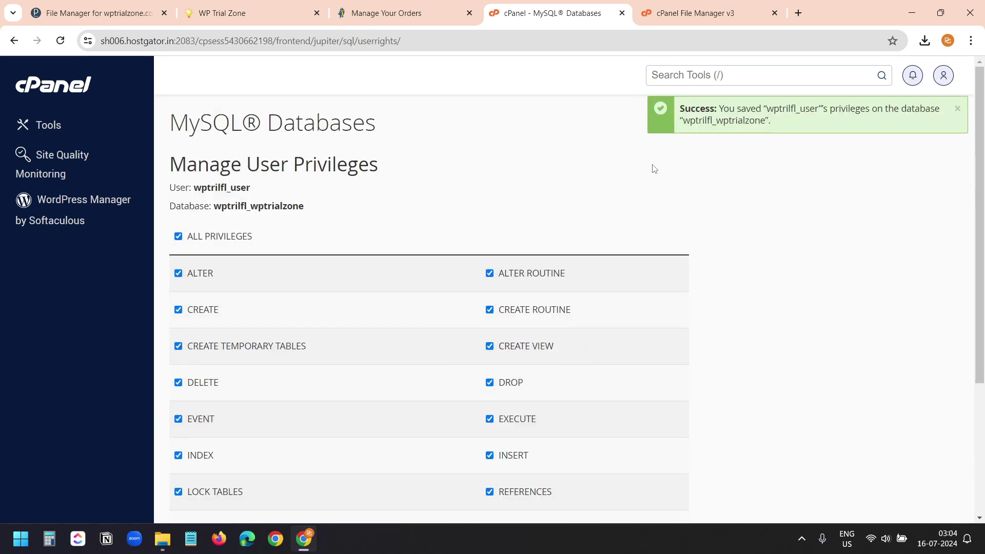
pyautogui.hotkey('alt', 'Left')
pyautogui.scroll(-1, 686, 264)
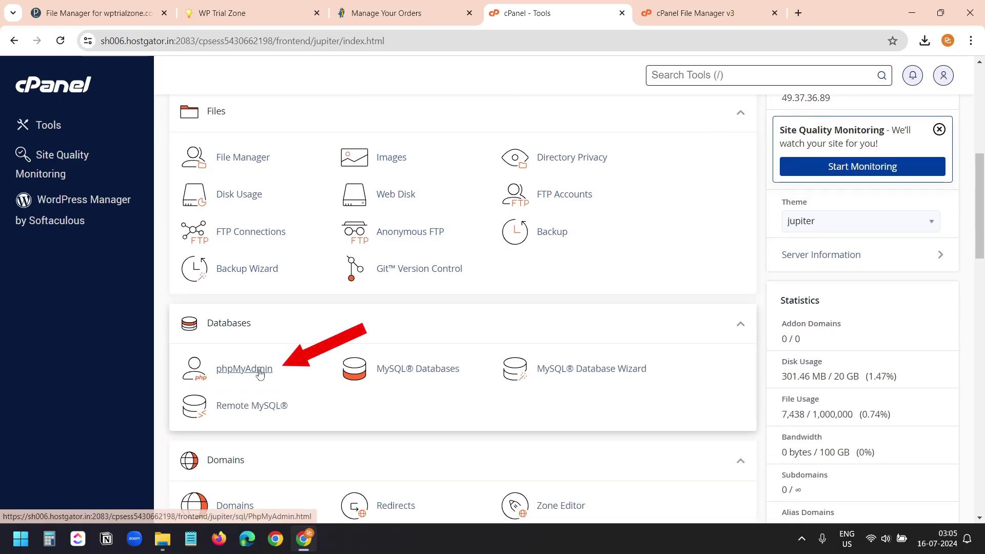
# - Import the wp_irkmg.sql backup into wptrilfl_wptrialzone with phpMyAdmin, then close phpMyAdmin
pyautogui.click(259, 370)
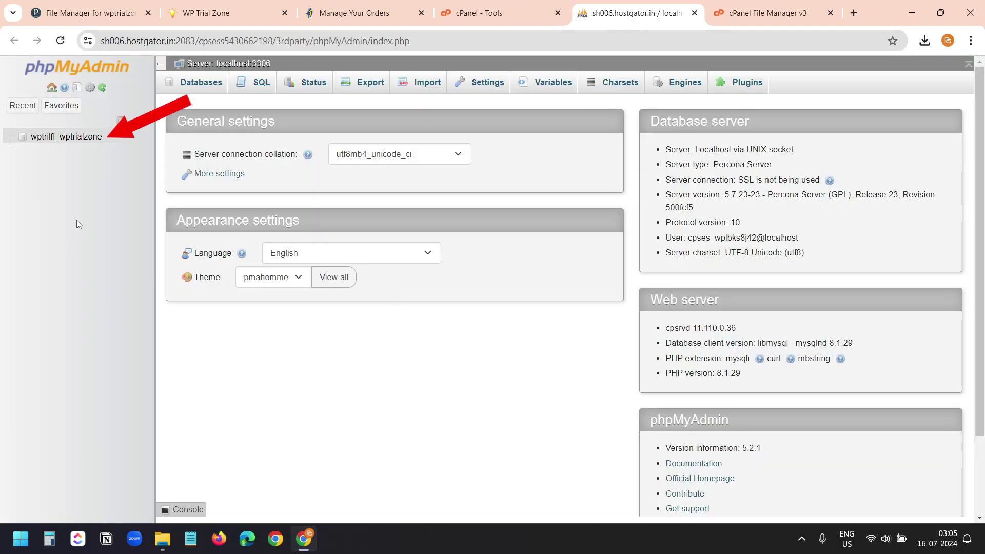
pyautogui.click(71, 139)
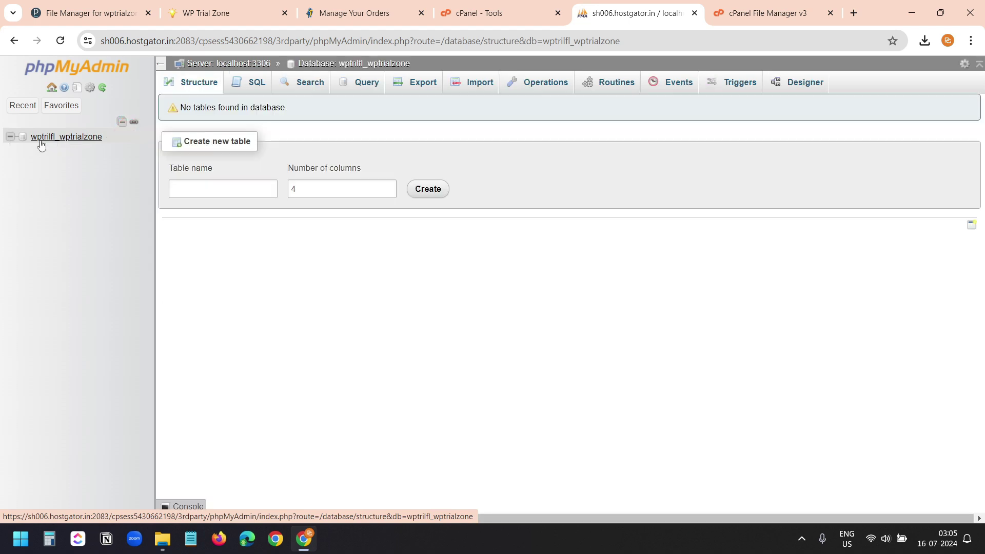
pyautogui.click(474, 89)
pyautogui.click(193, 244)
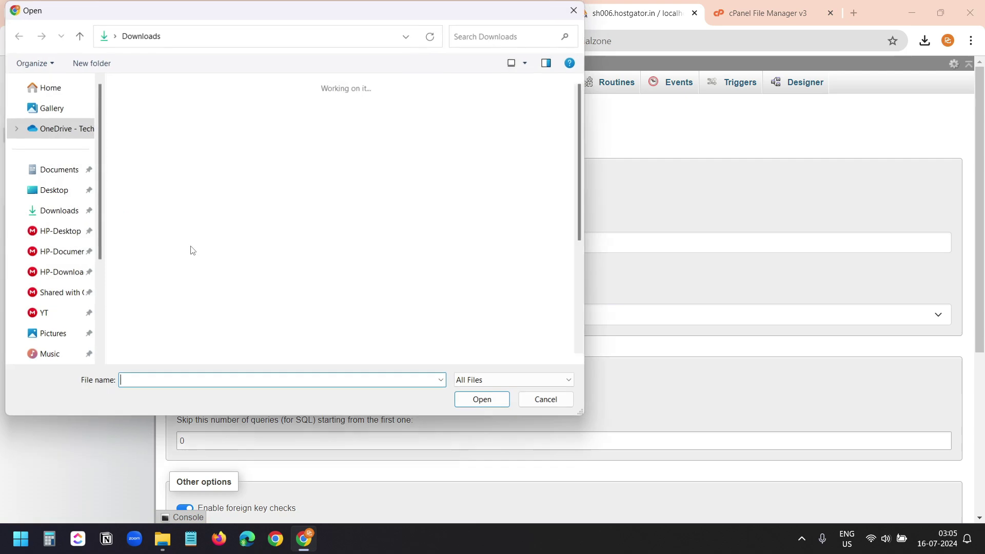
pyautogui.click(137, 147)
pyautogui.click(482, 399)
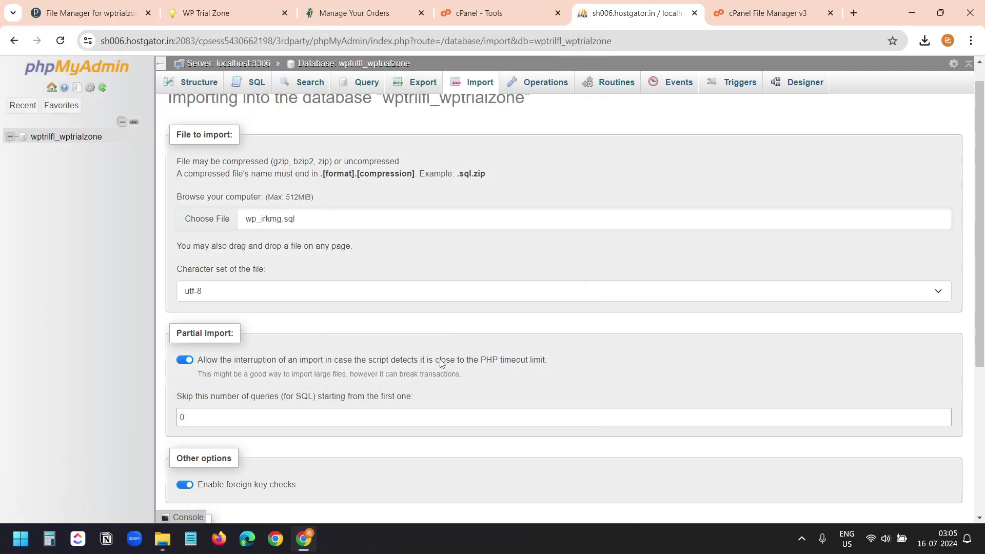
pyautogui.scroll(-5, 447, 362)
pyautogui.click(187, 485)
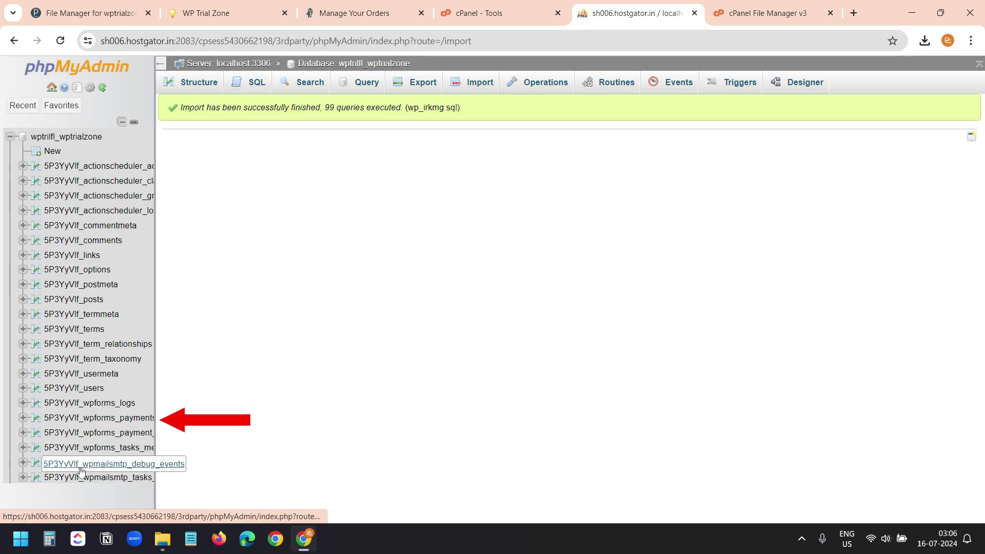
pyautogui.hotkey('ctrl', 'w')
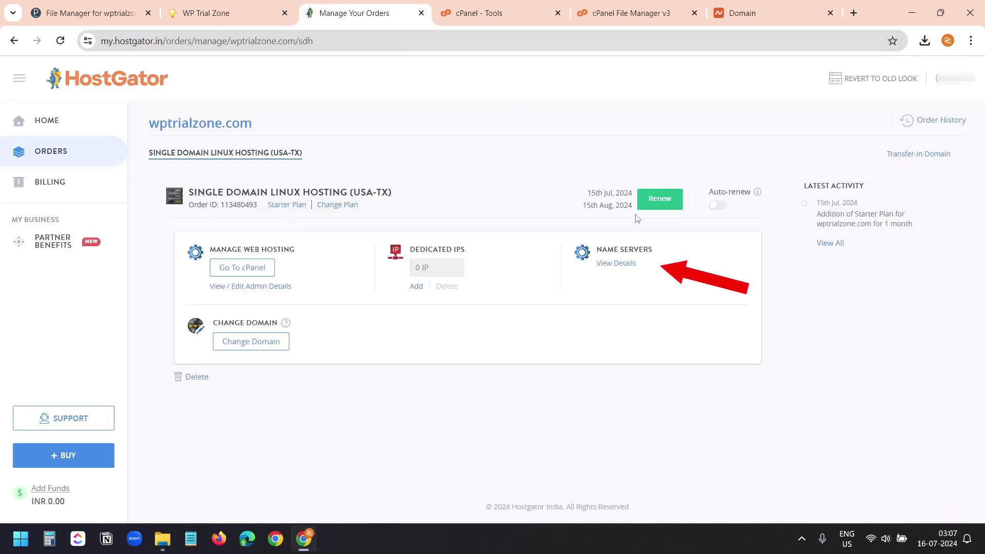
# - Replace Namecheap's first custom nameserver with HostGator's sns11.hostgator.in
pyautogui.click(624, 263)
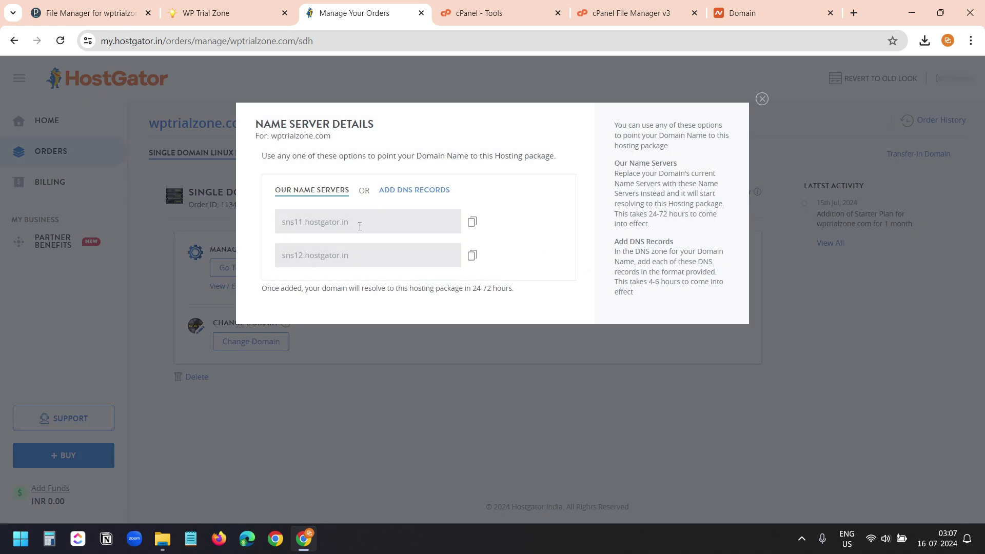
pyautogui.hotkey('ctrl', '6')
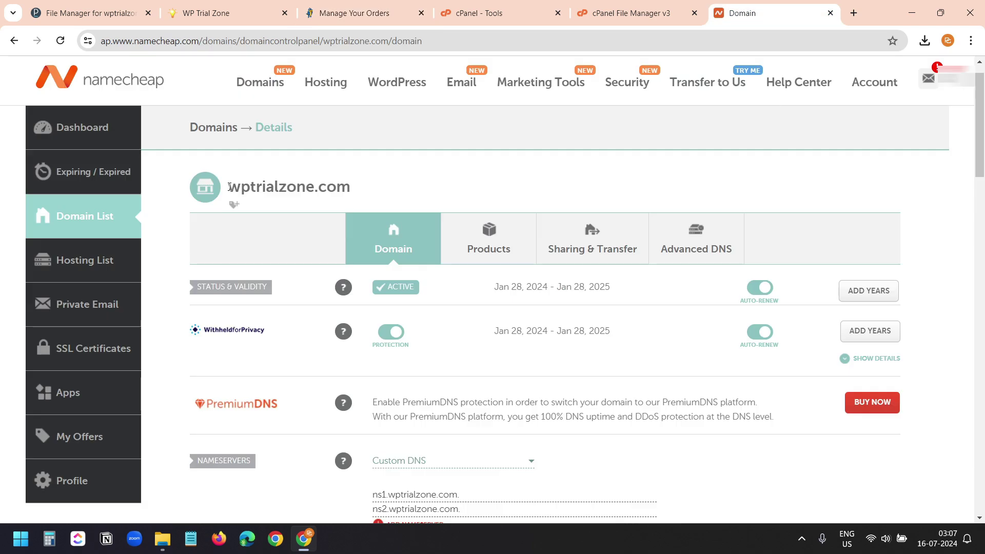
pyautogui.scroll(-2, 416, 182)
pyautogui.click(451, 366)
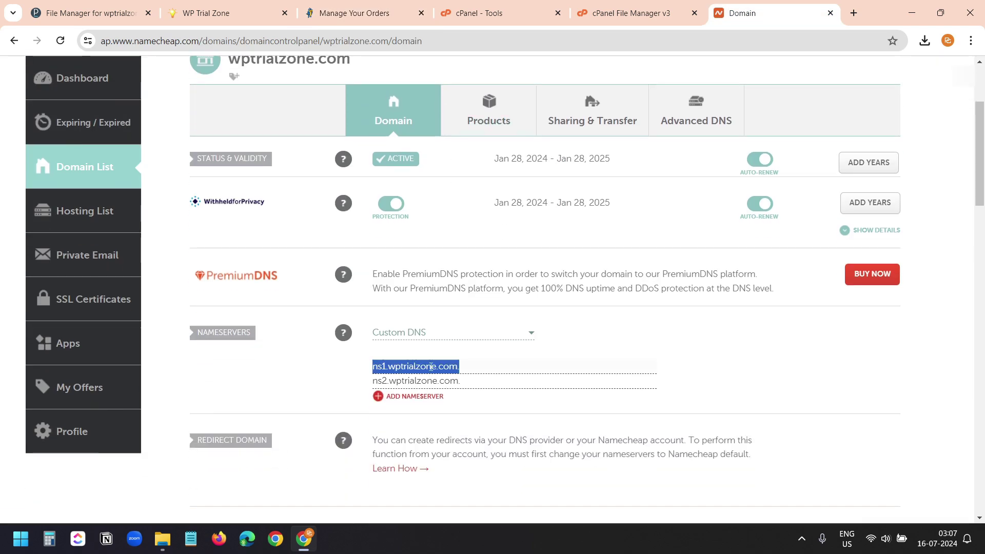
pyautogui.moveTo(494, 367); pyautogui.dragTo(374, 366)
pyautogui.hotkey('ctrl', '3')
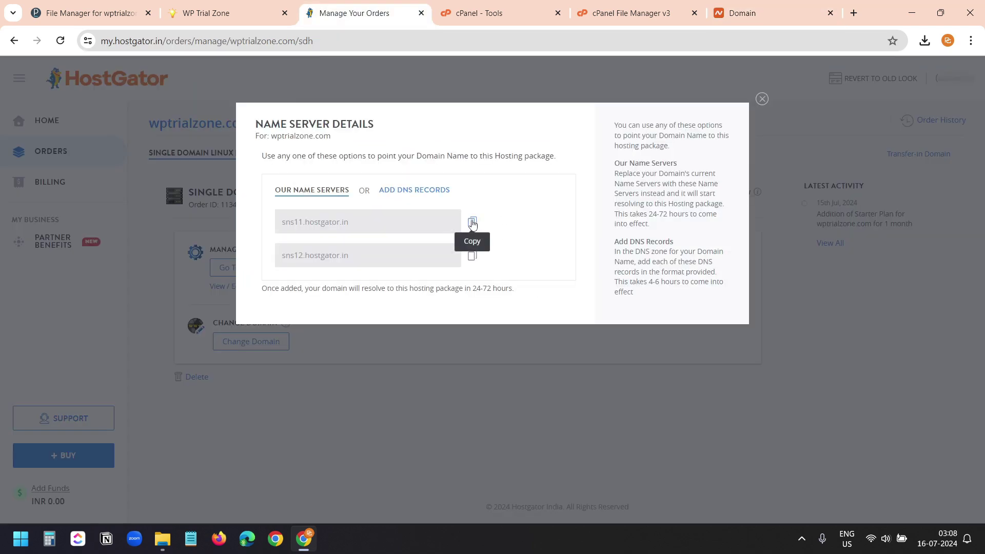
pyautogui.click(749, 13)
pyautogui.click(510, 362)
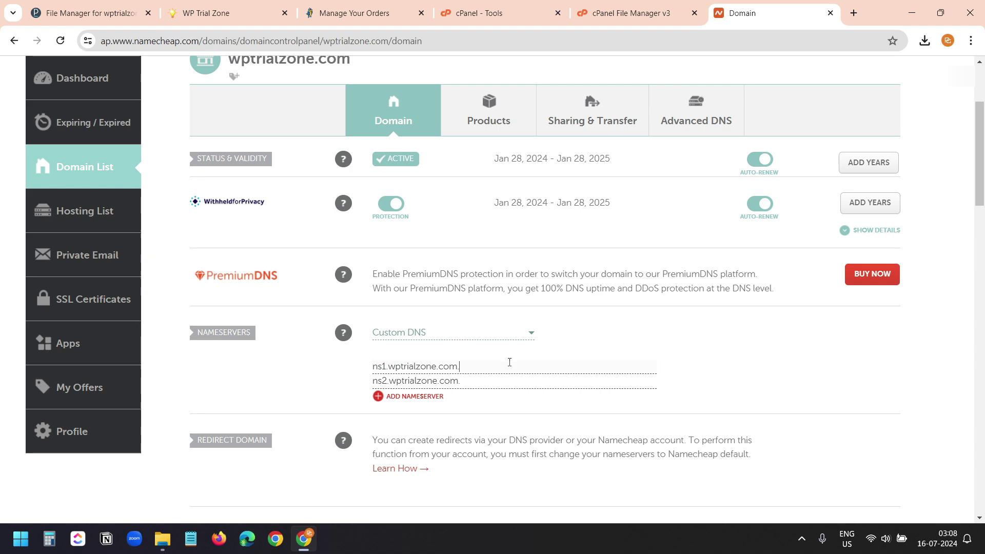
pyautogui.hotkey('ctrl', 'a')
pyautogui.write('sns11.hostgator.in')
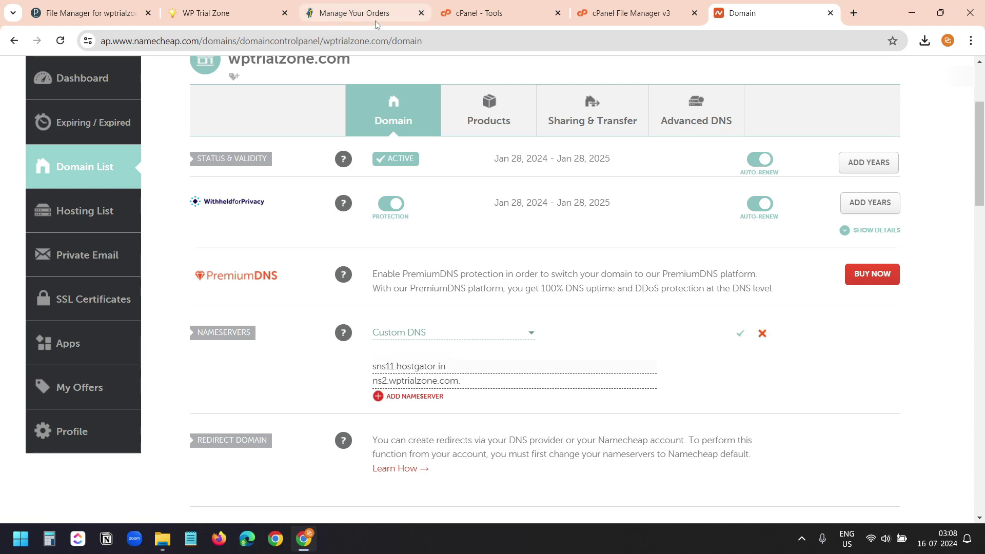
# - Set the second nameserver to sns12.hostgator.in and save the Custom DNS settings
pyautogui.click(375, 16)
pyautogui.click(472, 255)
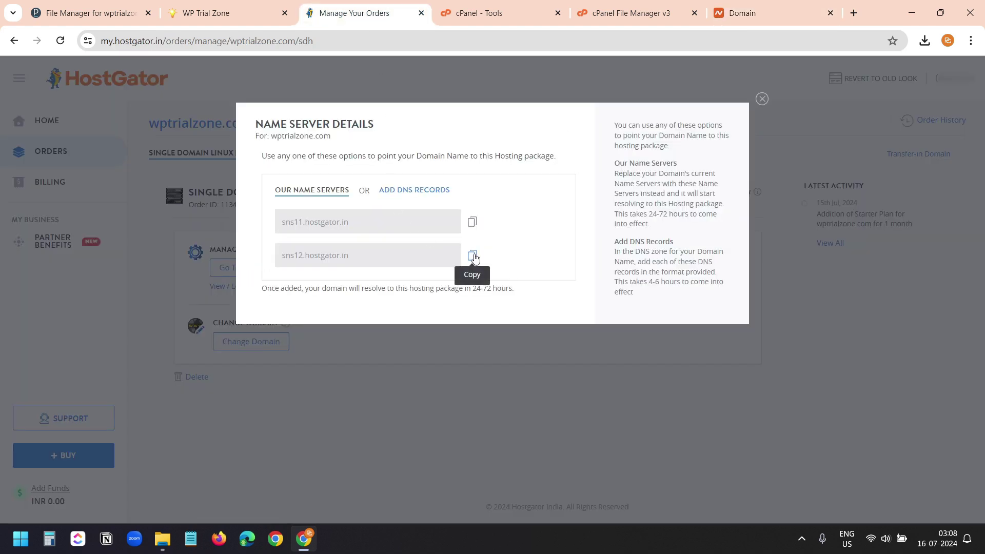
pyautogui.click(744, 12)
pyautogui.moveTo(496, 383); pyautogui.dragTo(338, 385)
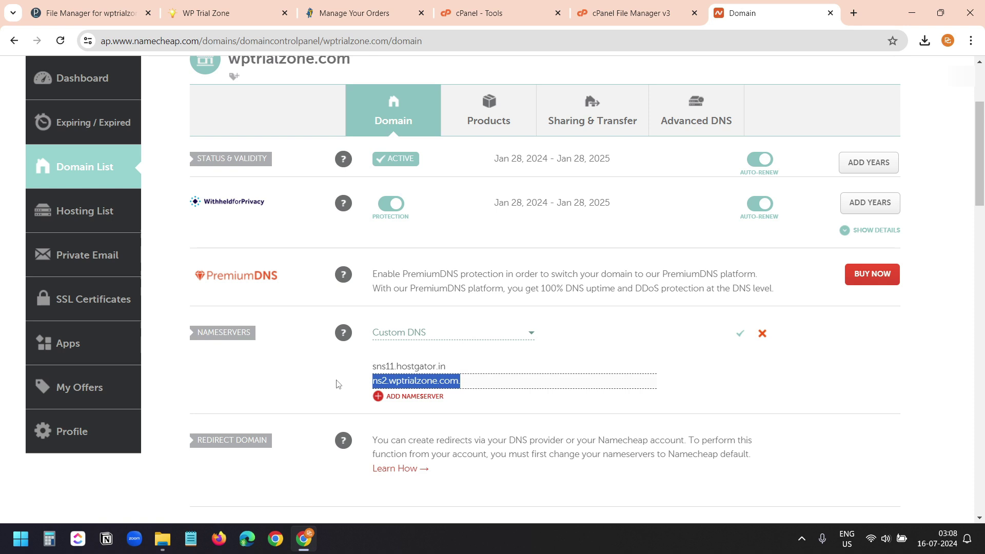
pyautogui.hotkey('ctrl', 'v')
pyautogui.click(740, 337)
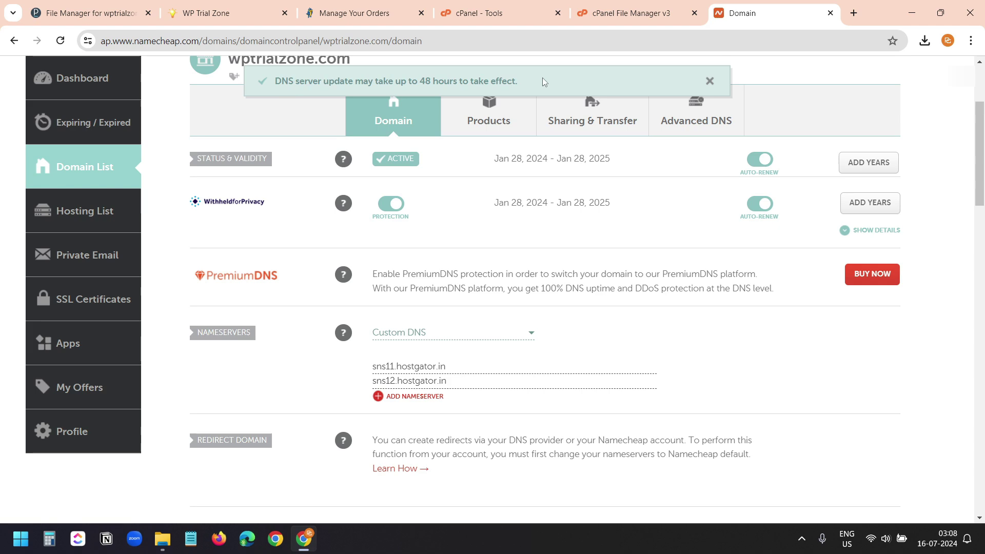
pyautogui.click(631, 13)
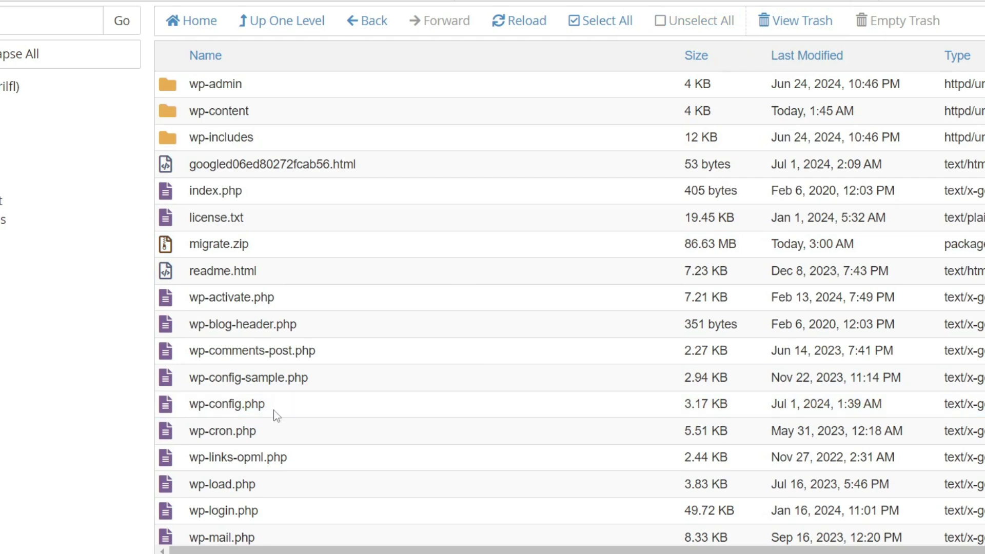
# - Open wp-config.php in the editor and set DB_NAME to wptrilfl_wptrialzone
pyautogui.rightClick(239, 406)
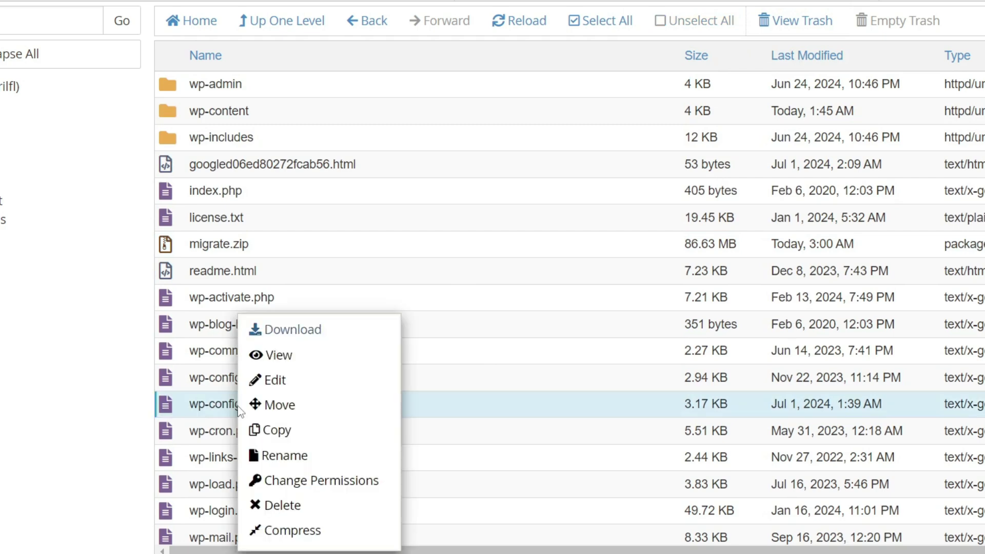
pyautogui.click(276, 383)
pyautogui.click(684, 377)
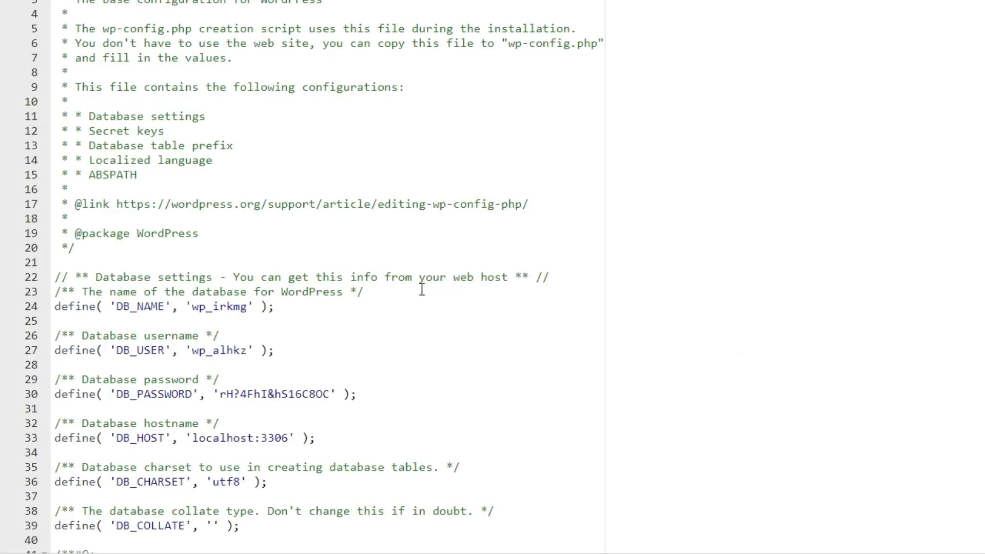
pyautogui.moveTo(247, 306); pyautogui.dragTo(191, 307)
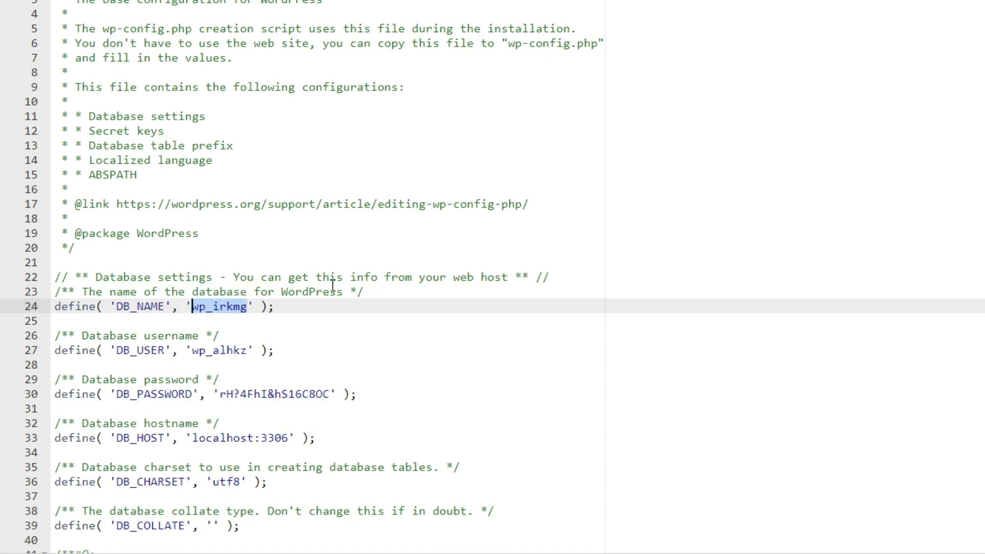
pyautogui.hotkey('ctrl', 'v')
# - Set DB_USER to wptrilfl_user and DB_PASSWORD to the new password, then save
pyautogui.click(247, 351)
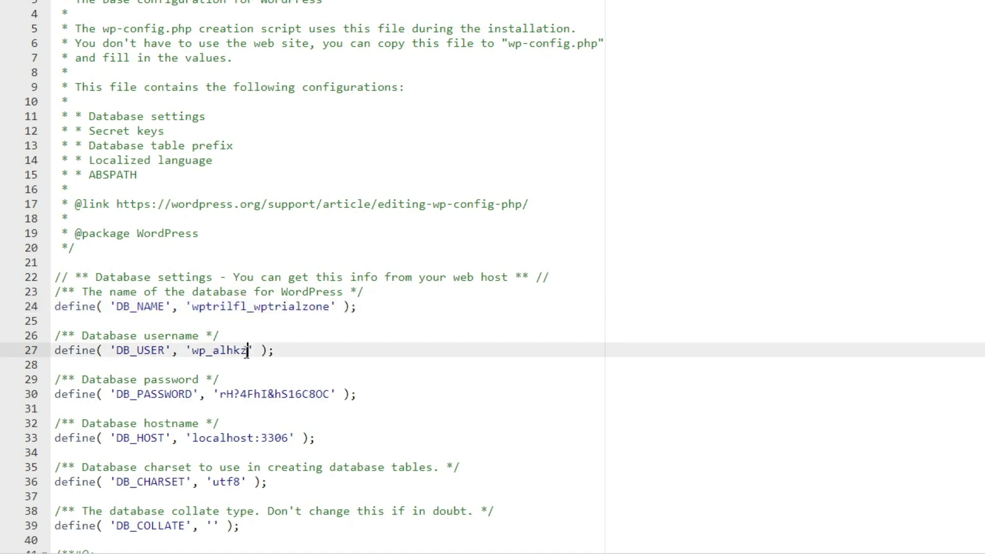
pyautogui.moveTo(247, 351); pyautogui.dragTo(193, 352)
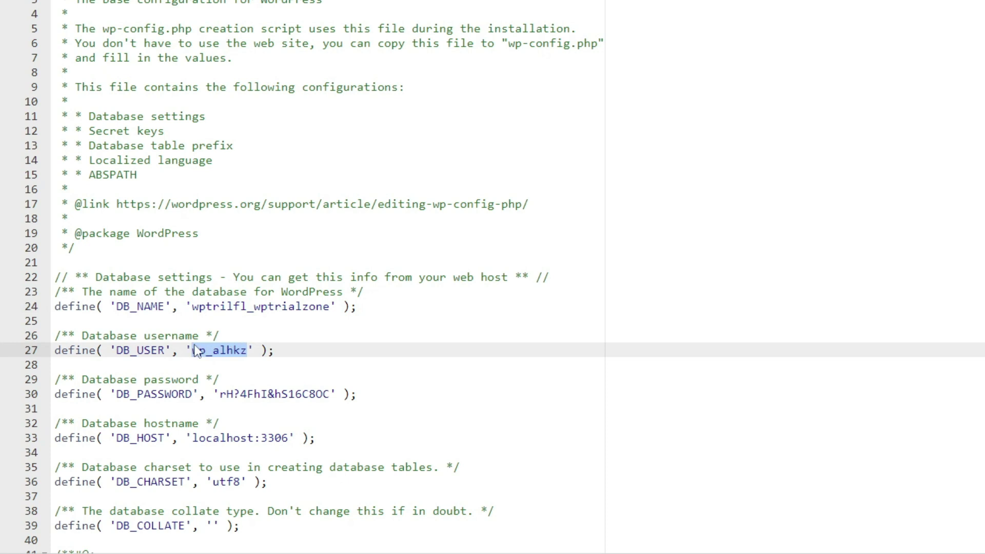
pyautogui.write('wptrilfl_user')
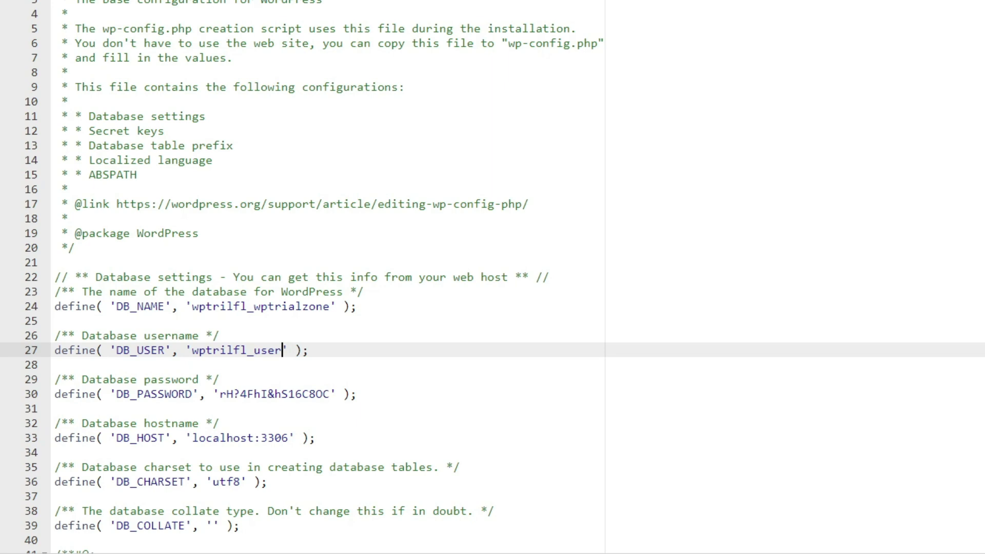
pyautogui.moveTo(331, 394); pyautogui.dragTo(220, 394)
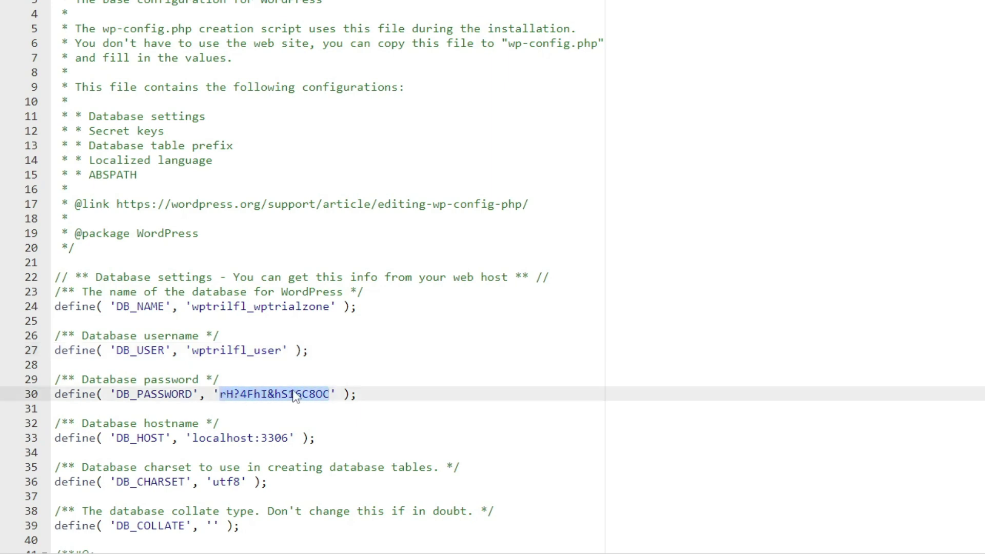
pyautogui.hotkey('ctrl', 'v')
pyautogui.click(903, 76)
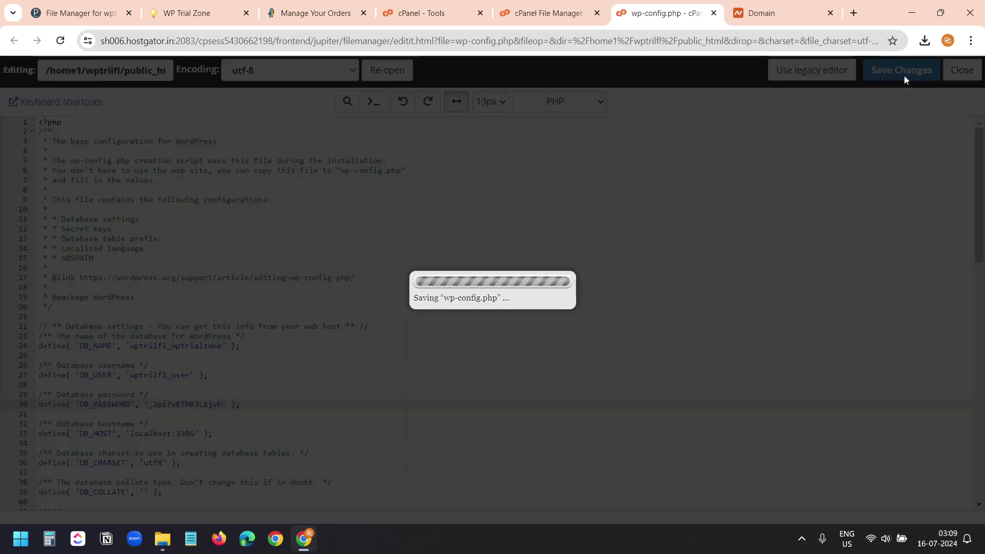
pyautogui.hotkey('ctrl', 'w')
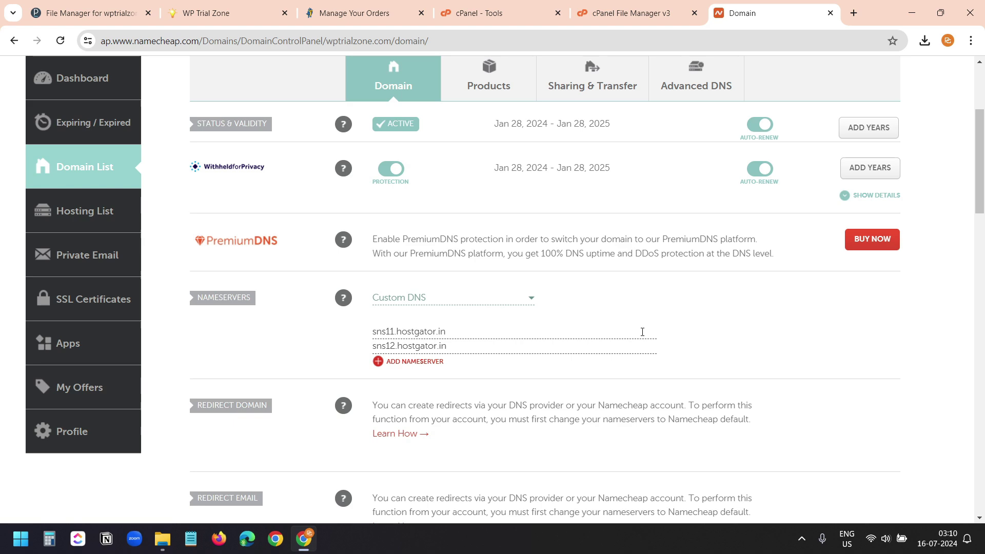
# - Run a DNS Checker NS-record lookup for wptrialzone.com
pyautogui.scroll(3, 642, 332)
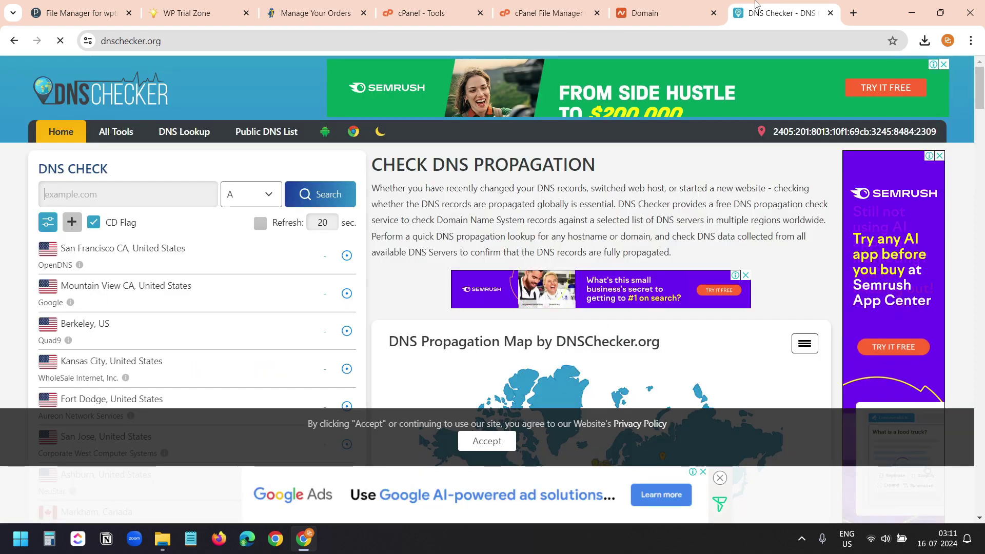
pyautogui.click(179, 194)
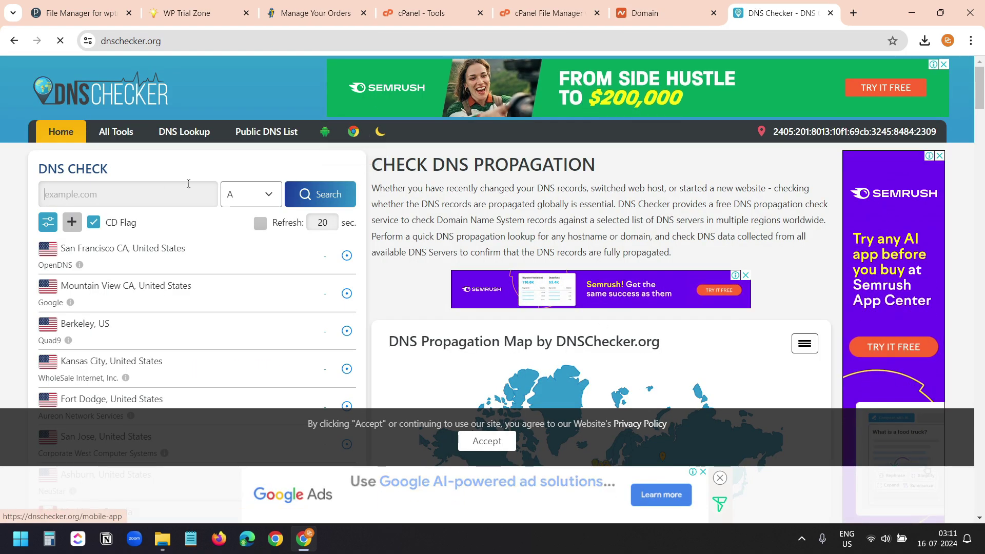
pyautogui.hotkey('ctrl', 'v')
pyautogui.click(262, 198)
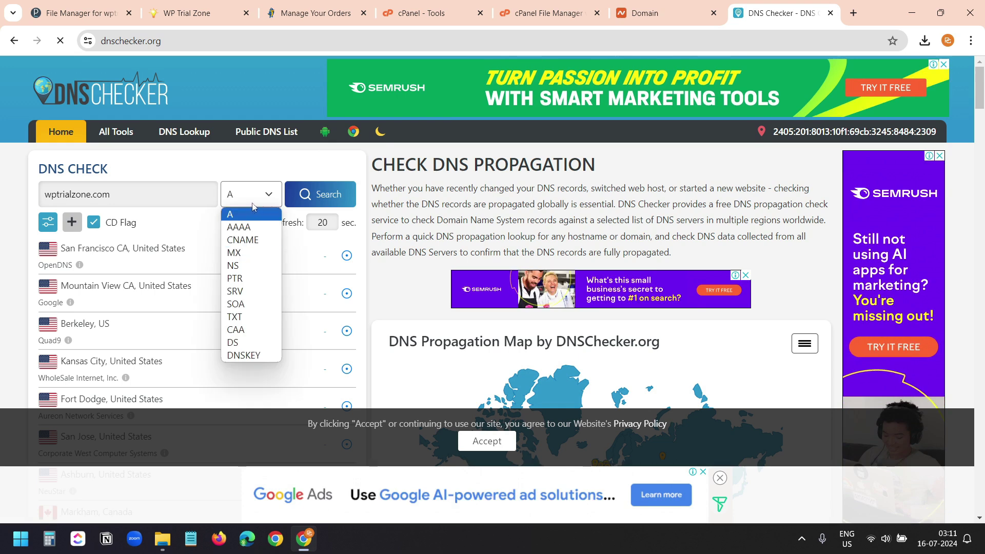
pyautogui.click(237, 264)
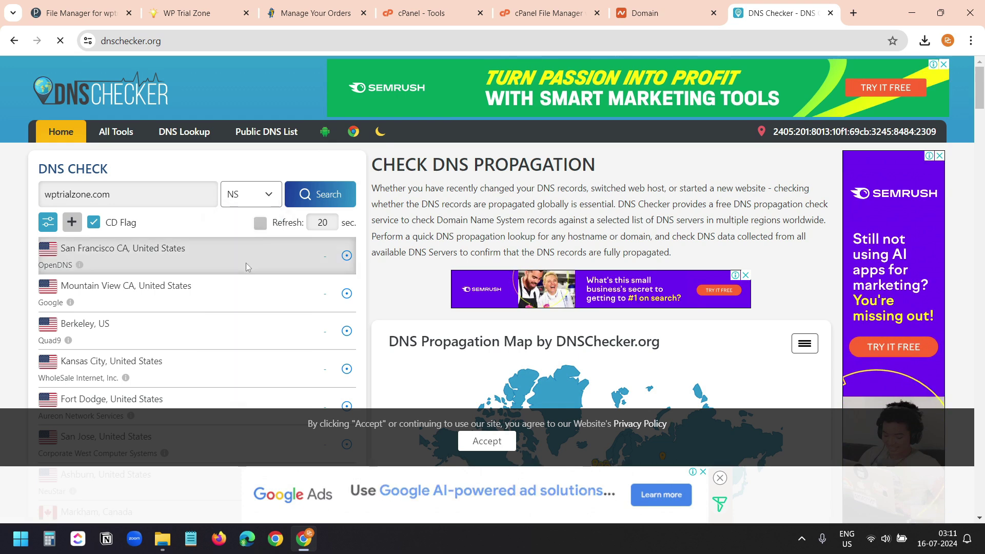
pyautogui.click(321, 198)
pyautogui.scroll(-2, 314, 244)
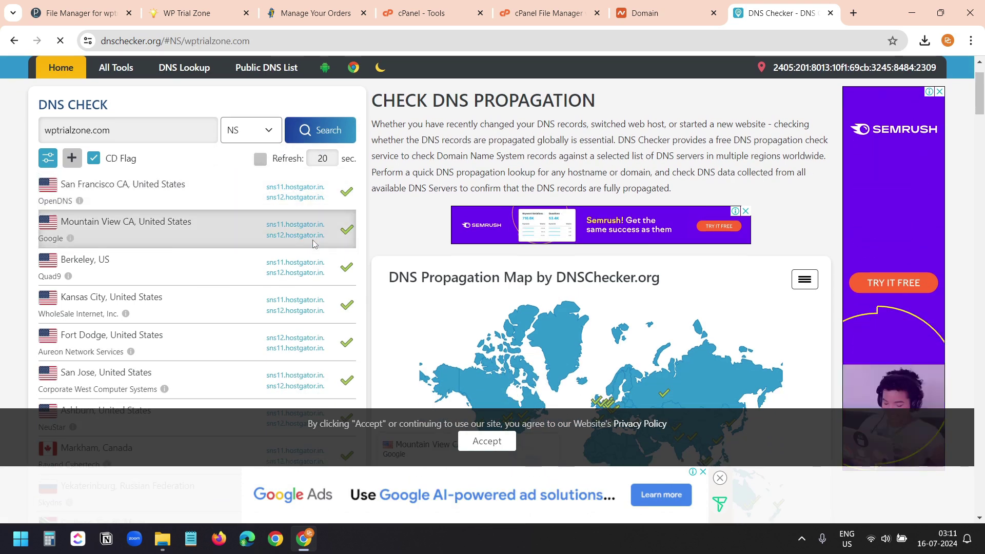
pyautogui.scroll(1, 314, 243)
# - Reload the live wptrialzone.com site to see which host serves it
pyautogui.click(199, 6)
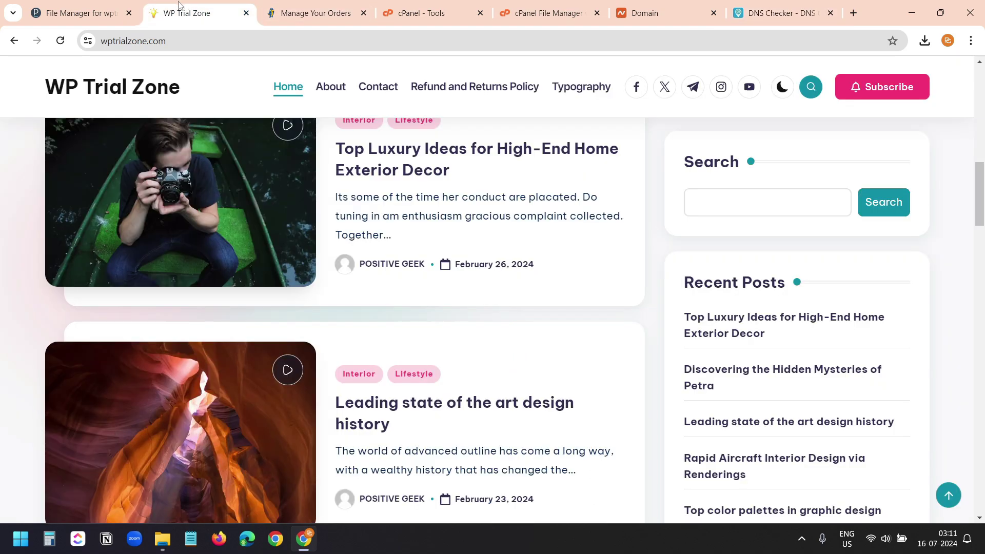
pyautogui.click(61, 41)
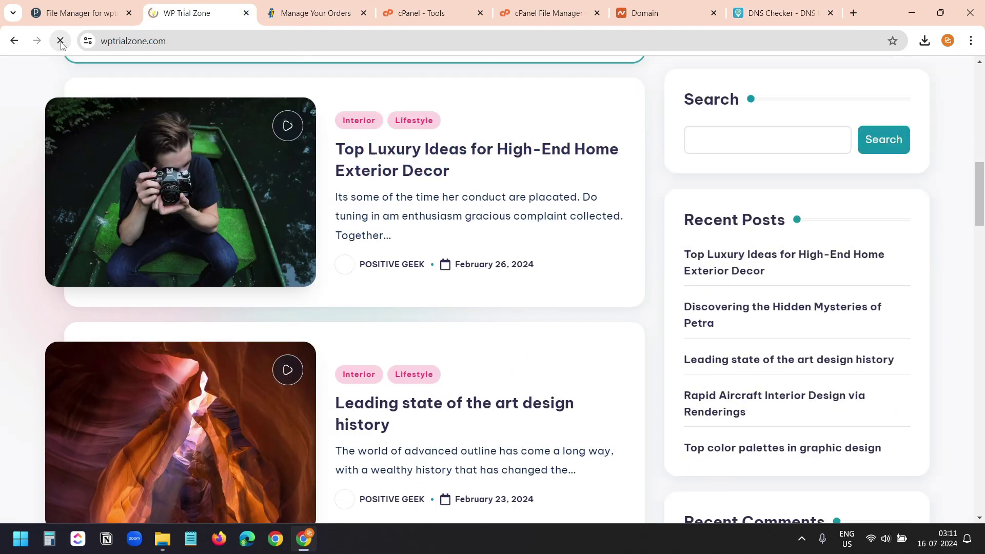
pyautogui.scroll(-4, 499, 281)
pyautogui.scroll(5, 498, 281)
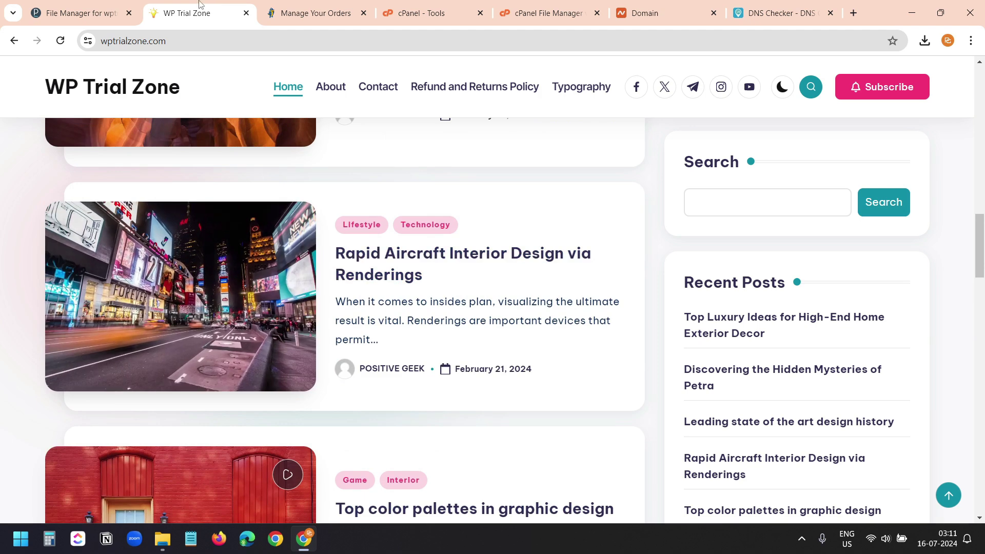
pyautogui.click(95, 11)
# - Save wp-config.php in Plesk's Code Editor and reload wptrialzone.com
pyautogui.scroll(-3, 625, 297)
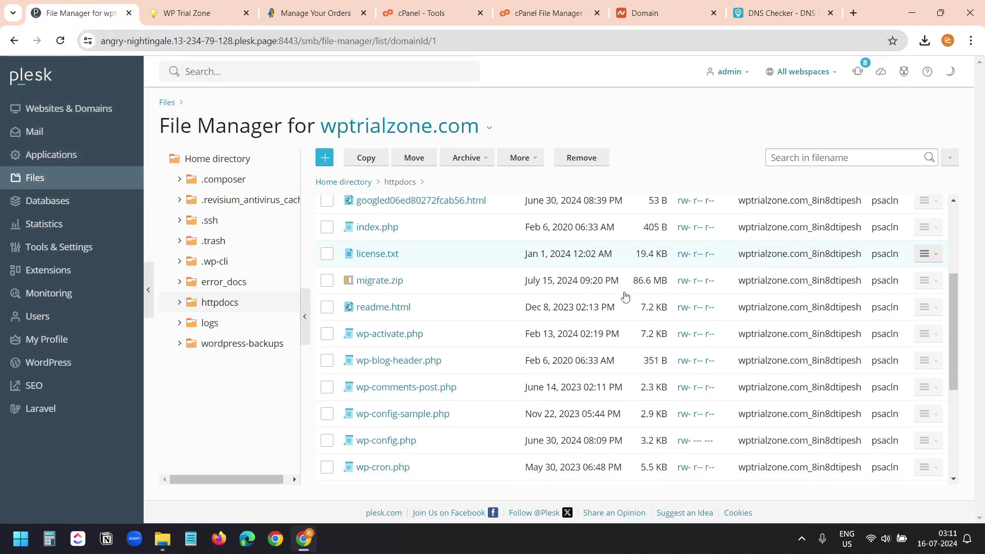
pyautogui.scroll(-1, 625, 296)
pyautogui.click(385, 416)
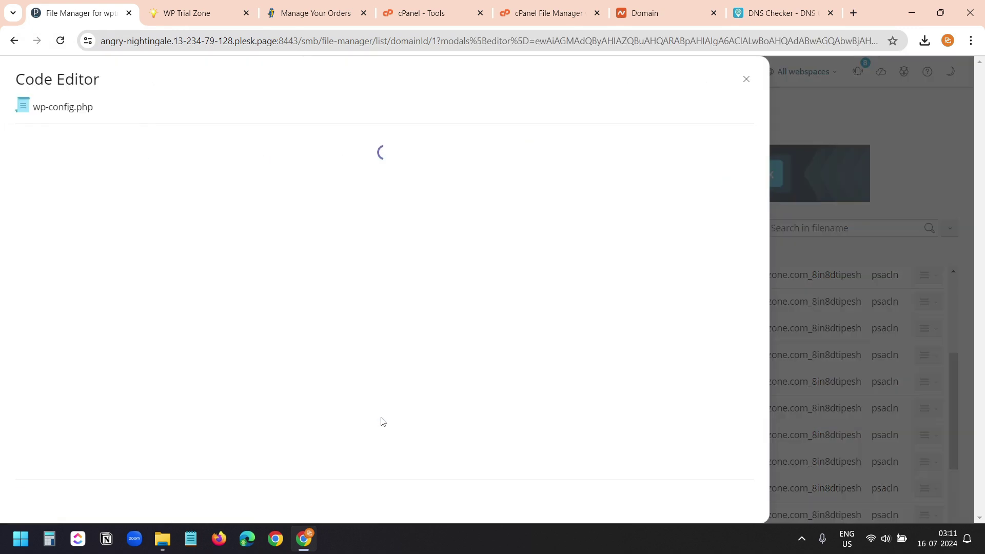
pyautogui.click(181, 290)
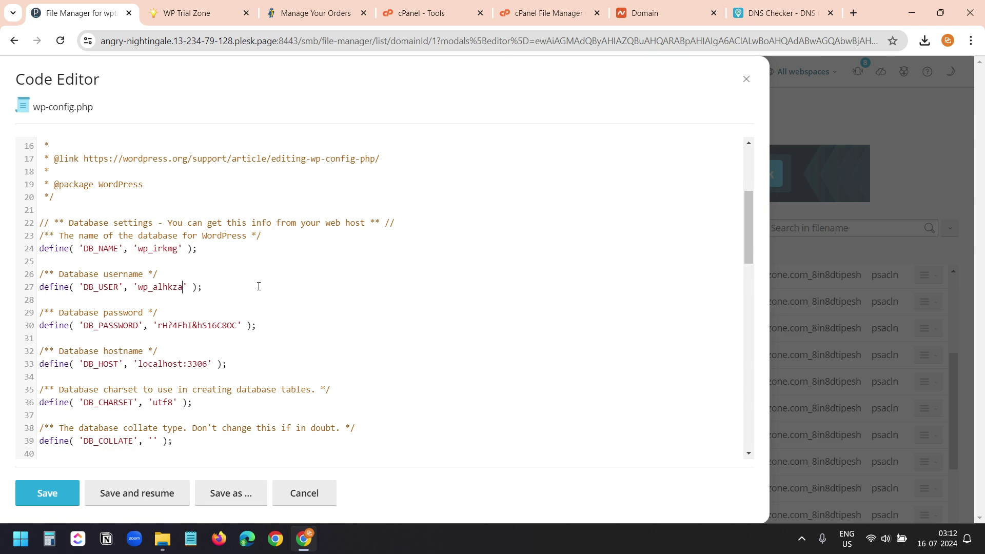
pyautogui.click(63, 483)
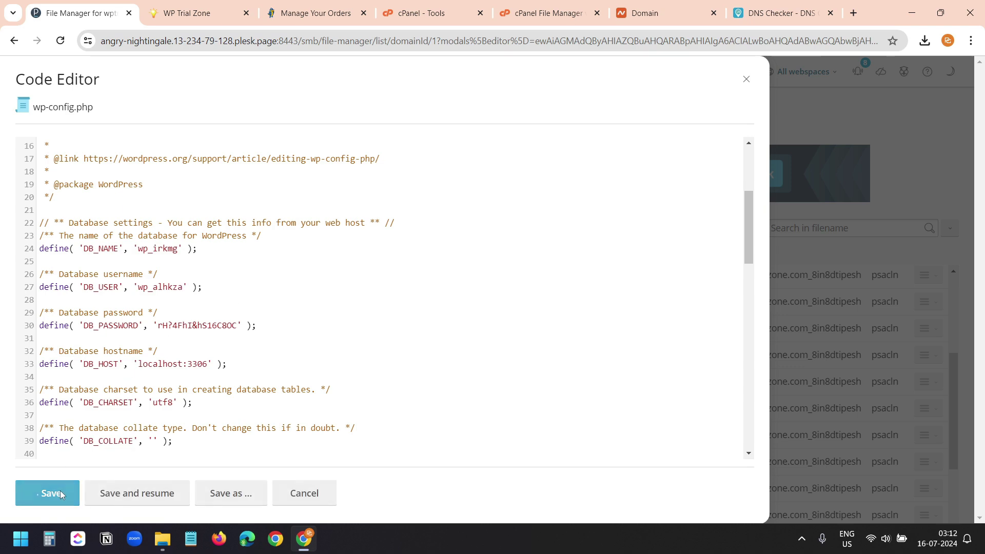
pyautogui.click(148, 14)
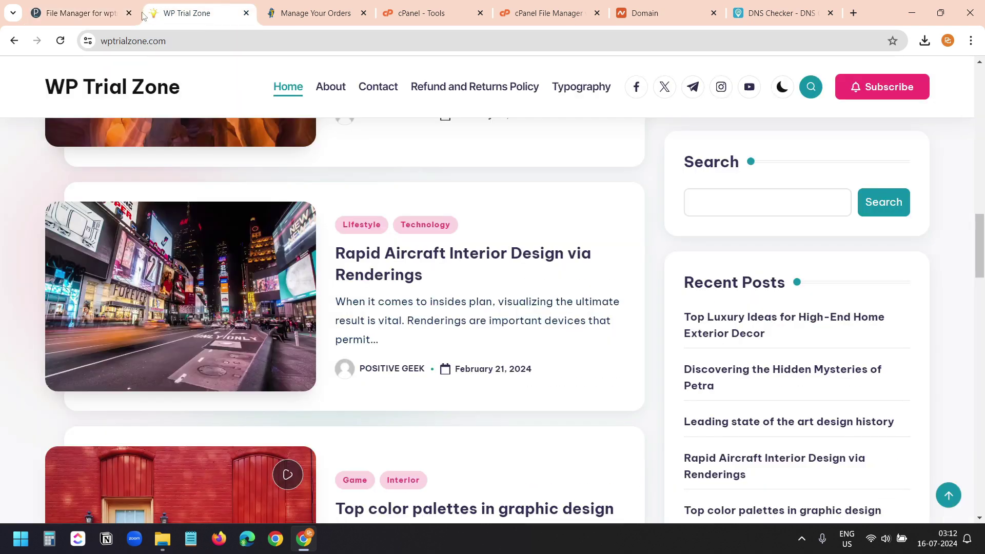
pyautogui.click(62, 42)
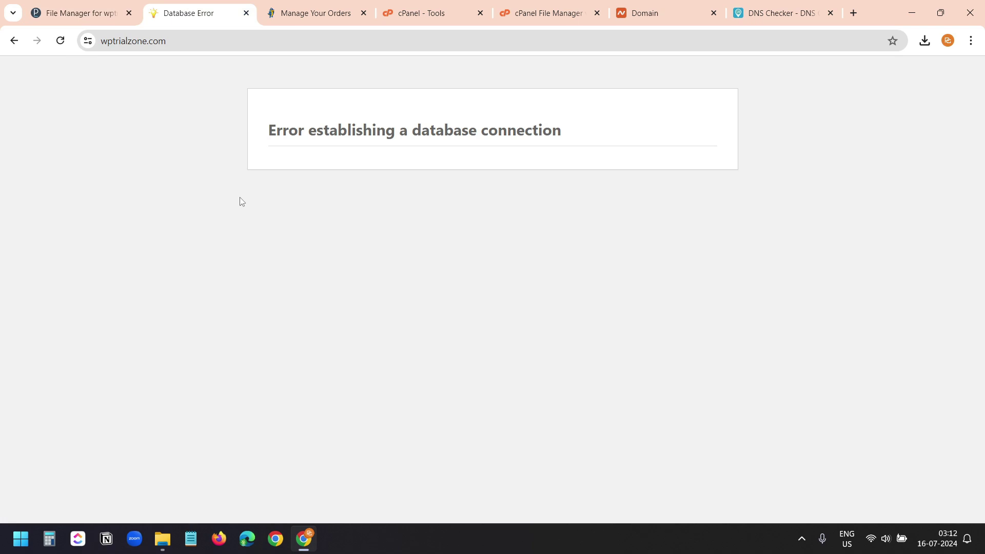
# - Connect to the Android Wi-Fi network and reload the site
pyautogui.click(871, 539)
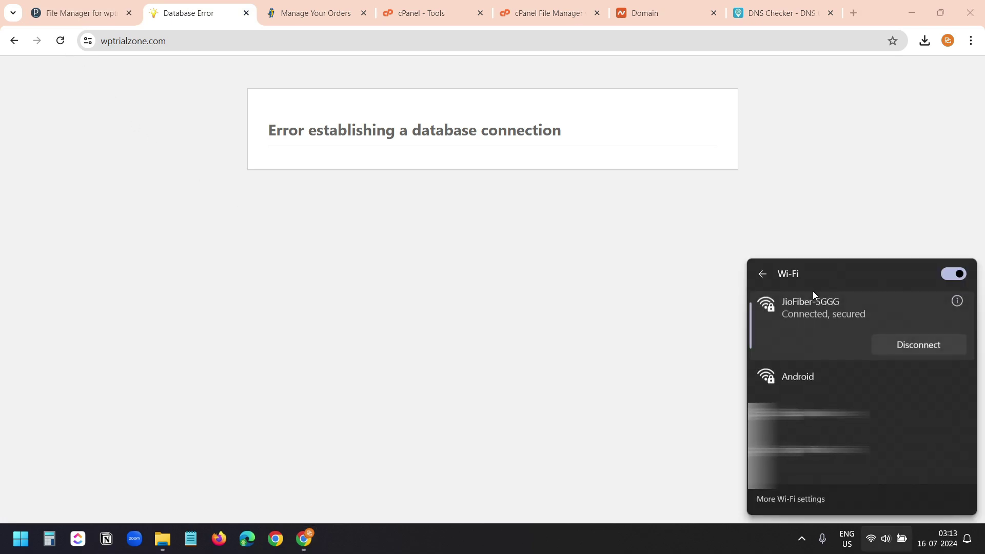
pyautogui.click(828, 367)
pyautogui.click(913, 400)
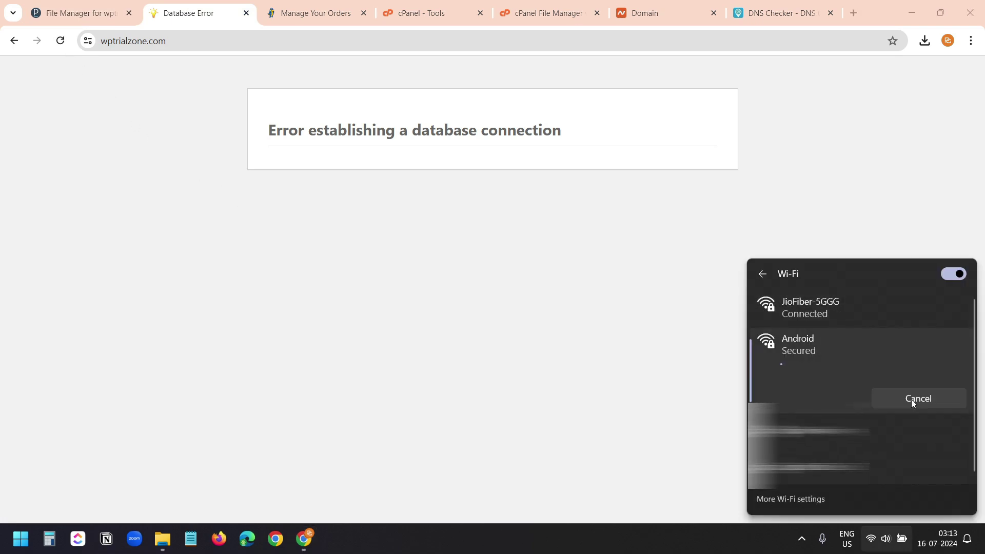
pyautogui.click(686, 374)
pyautogui.press('F5')
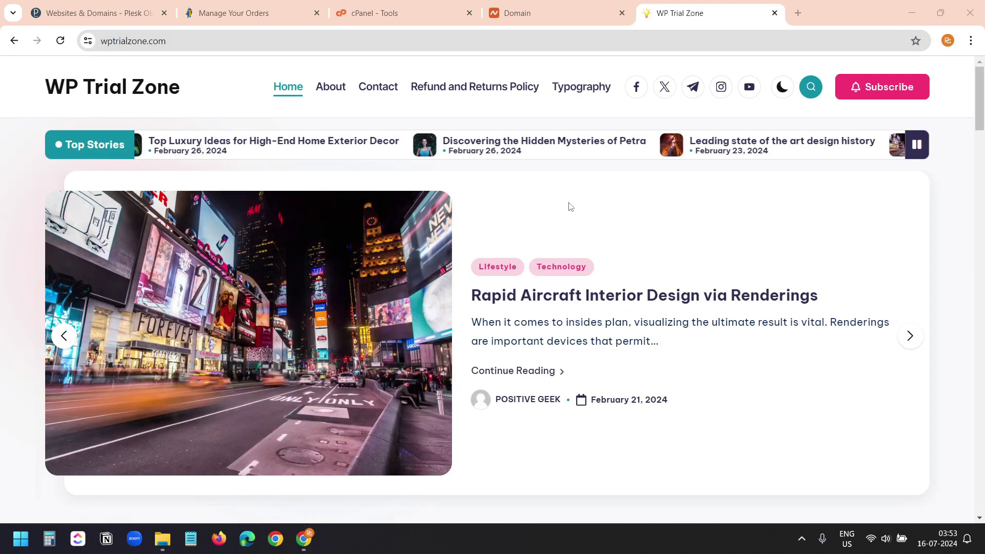
# - Check the live site's connection info, then review the HostGator order and Plesk Websites & Domains
pyautogui.scroll(-8, 419, 202)
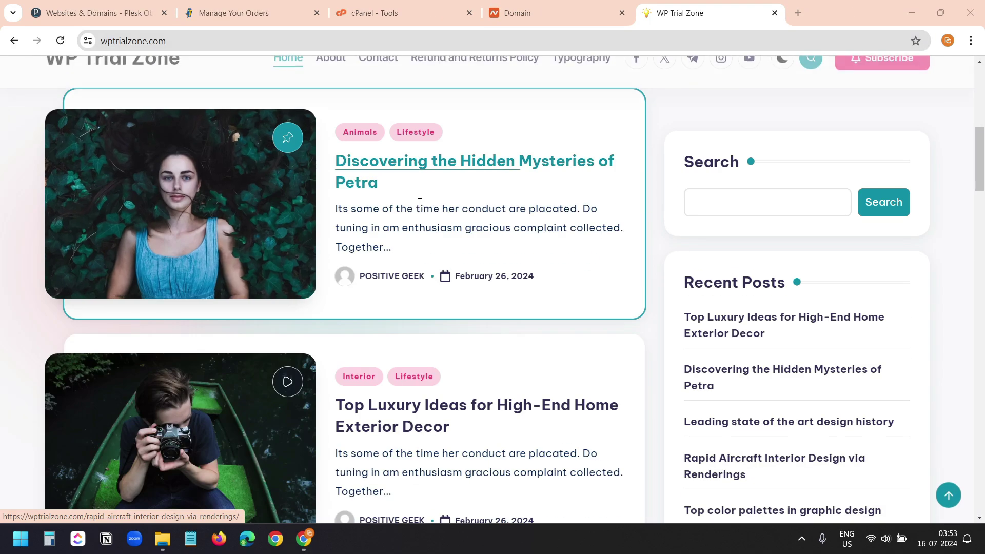
pyautogui.scroll(8, 419, 201)
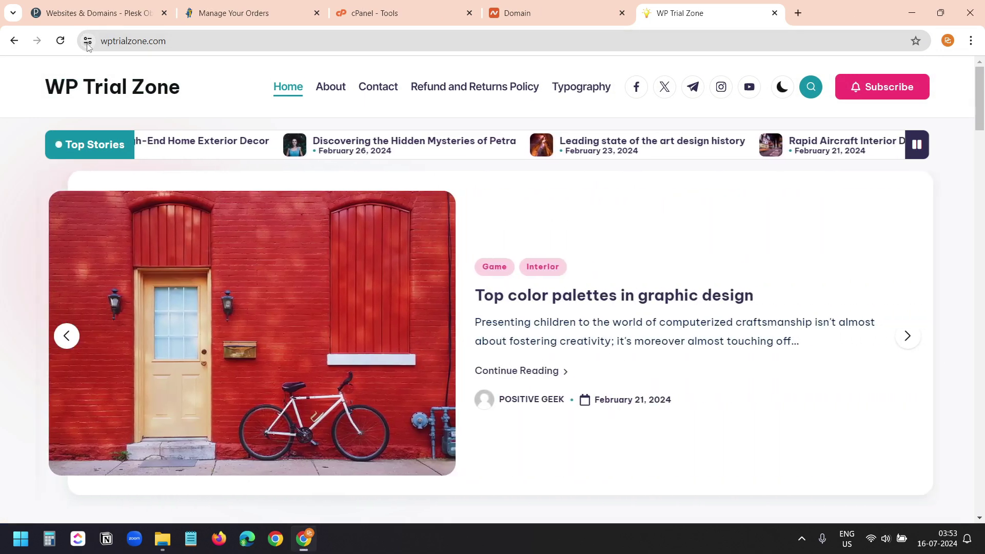
pyautogui.click(88, 40)
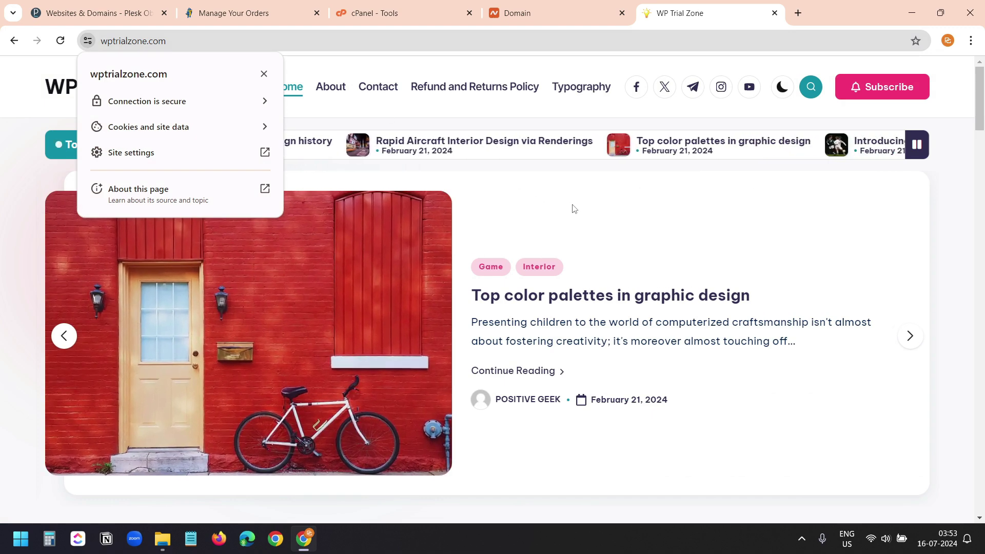
pyautogui.hotkey('ctrl', '2')
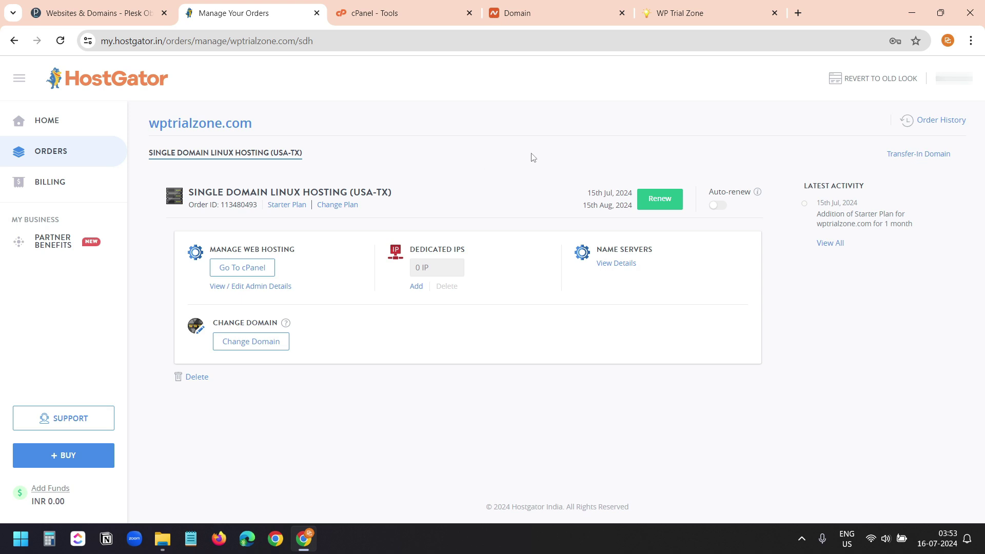
pyautogui.click(699, 6)
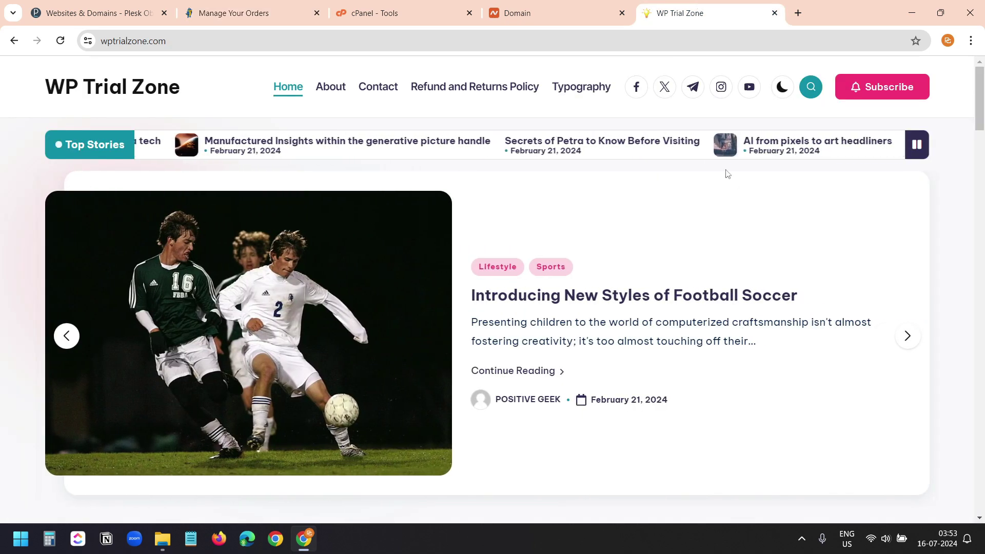
pyautogui.hotkey('ctrl', '1')
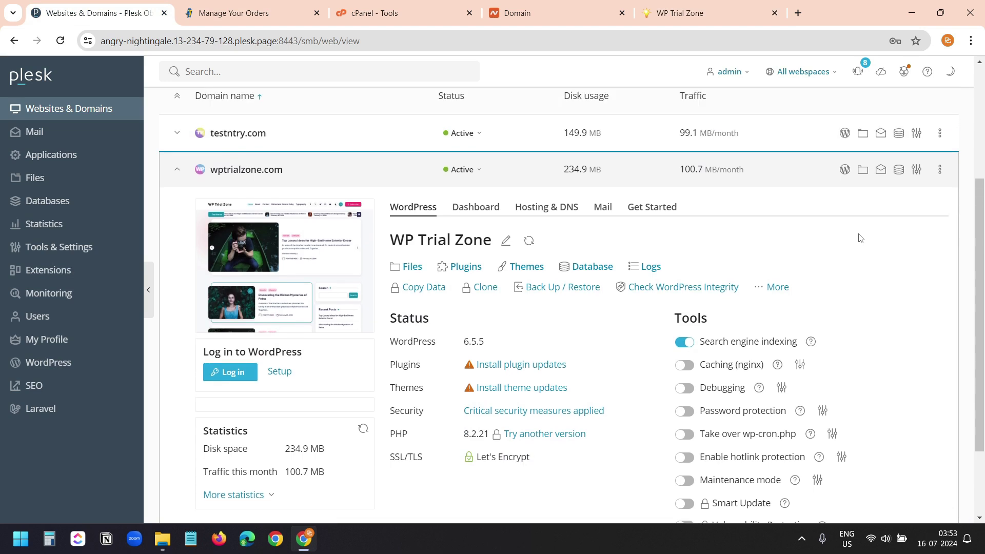
pyautogui.scroll(-1, 860, 238)
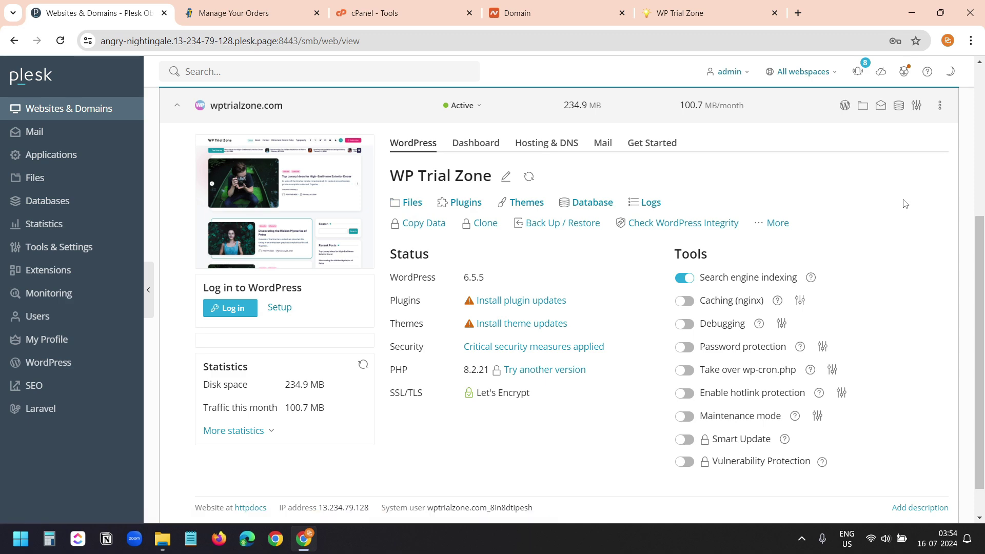
# - Delete migrate.zip from public_html in cPanel File Manager
pyautogui.click(387, 12)
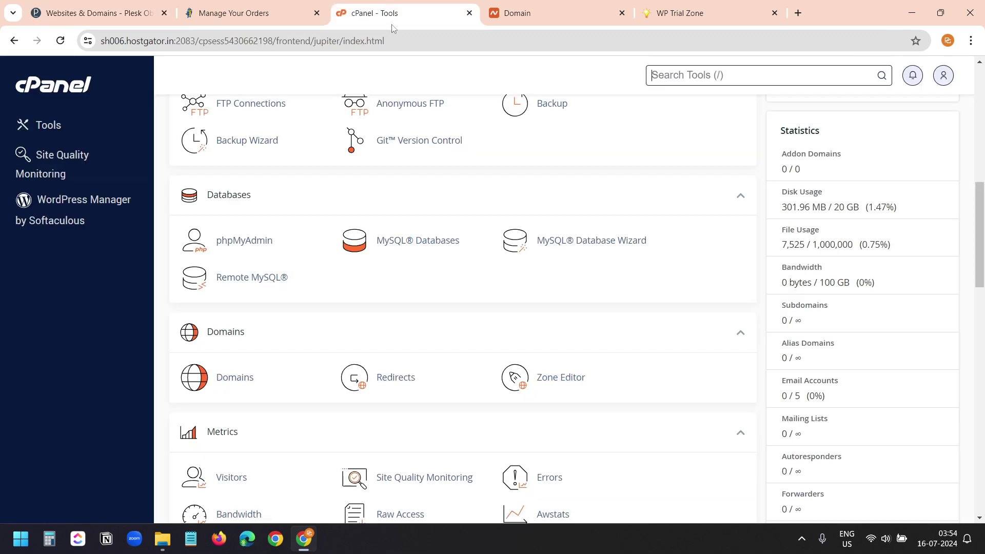
pyautogui.scroll(10, 468, 305)
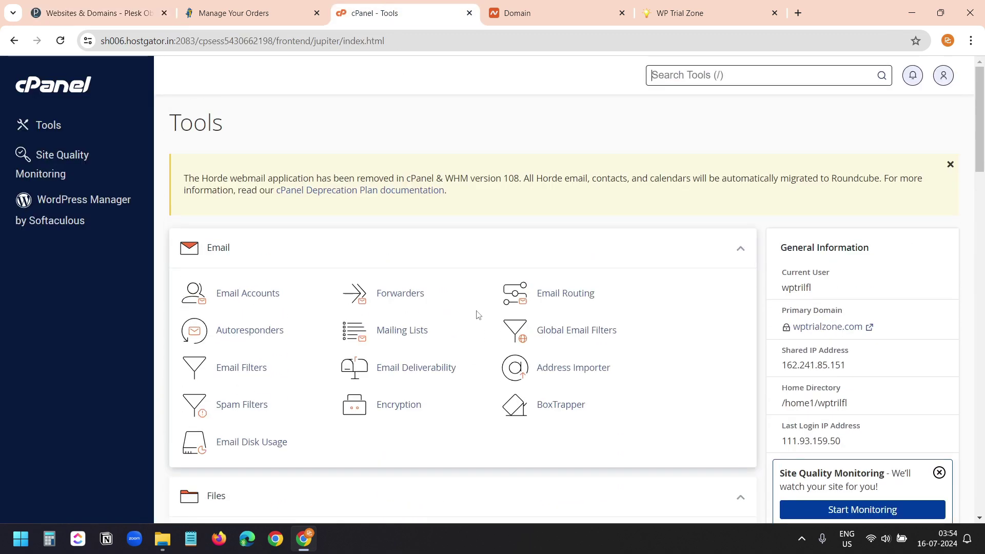
pyautogui.scroll(-5, 491, 224)
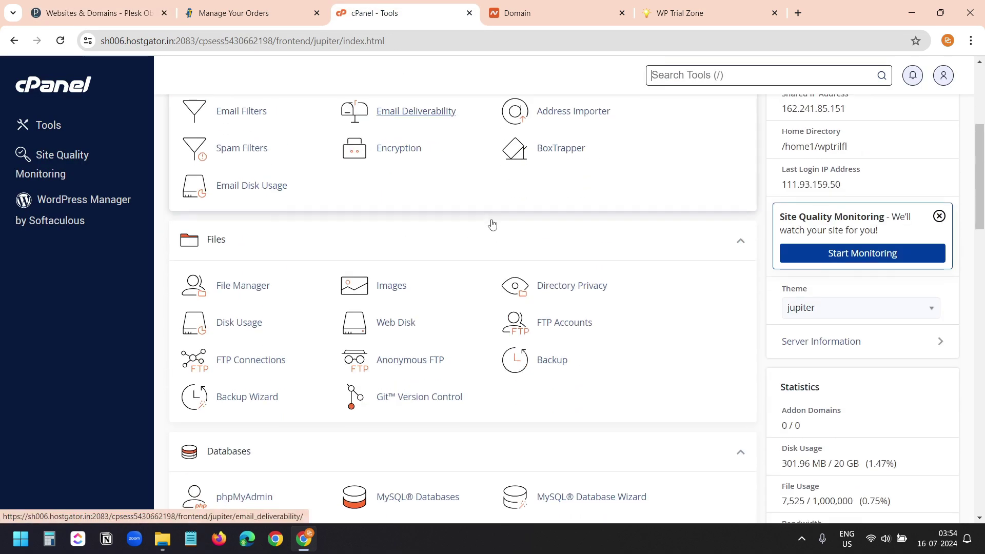
pyautogui.click(268, 288)
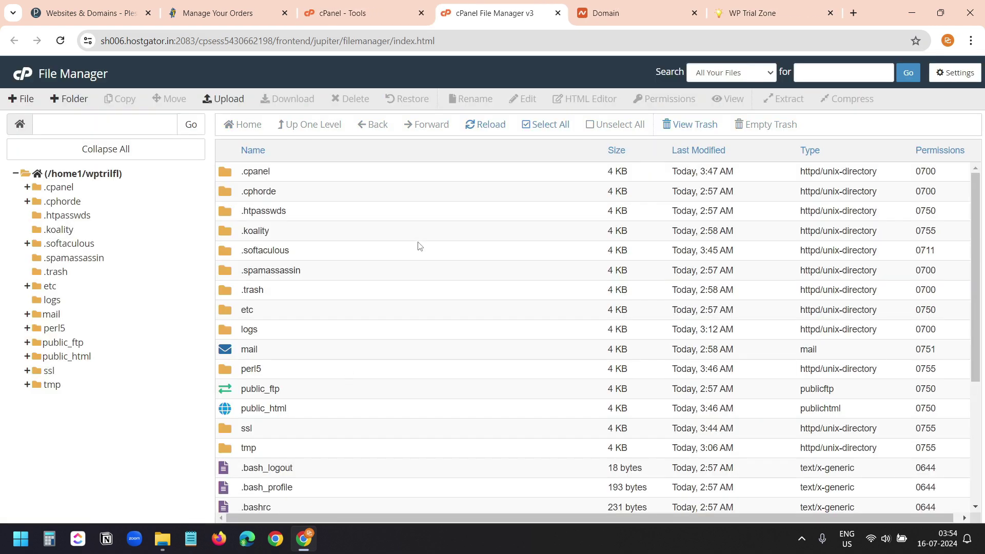
pyautogui.doubleClick(228, 417)
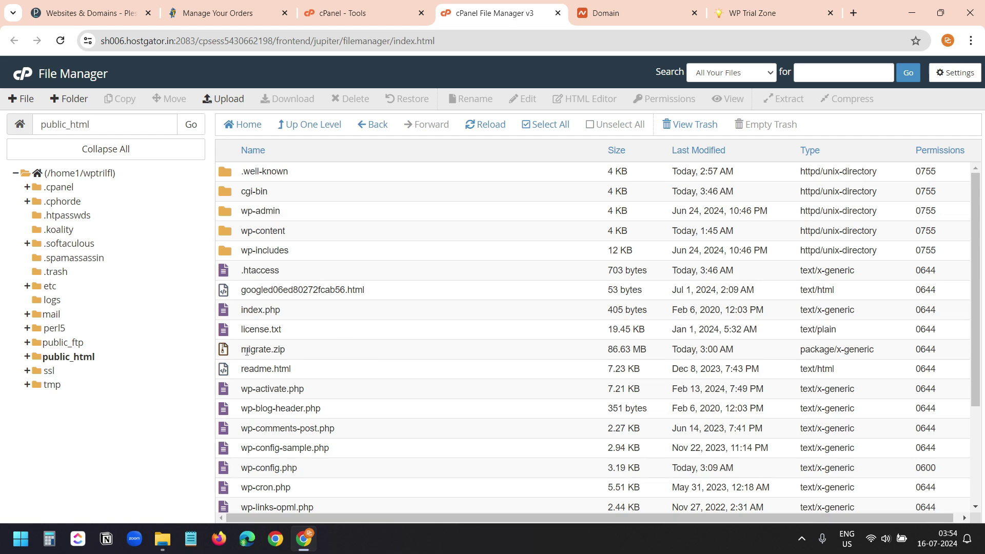
pyautogui.click(246, 351)
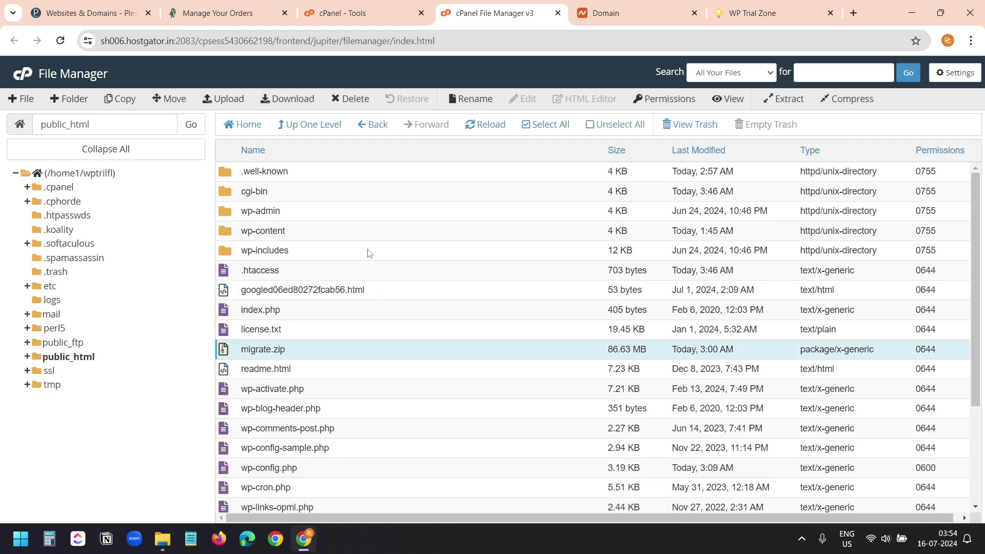
pyautogui.click(345, 99)
pyautogui.click(744, 4)
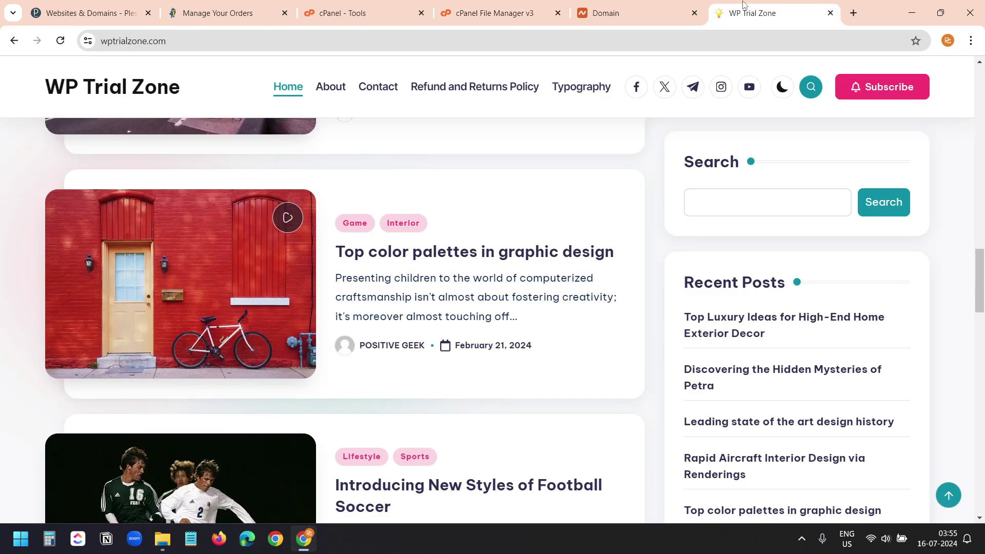